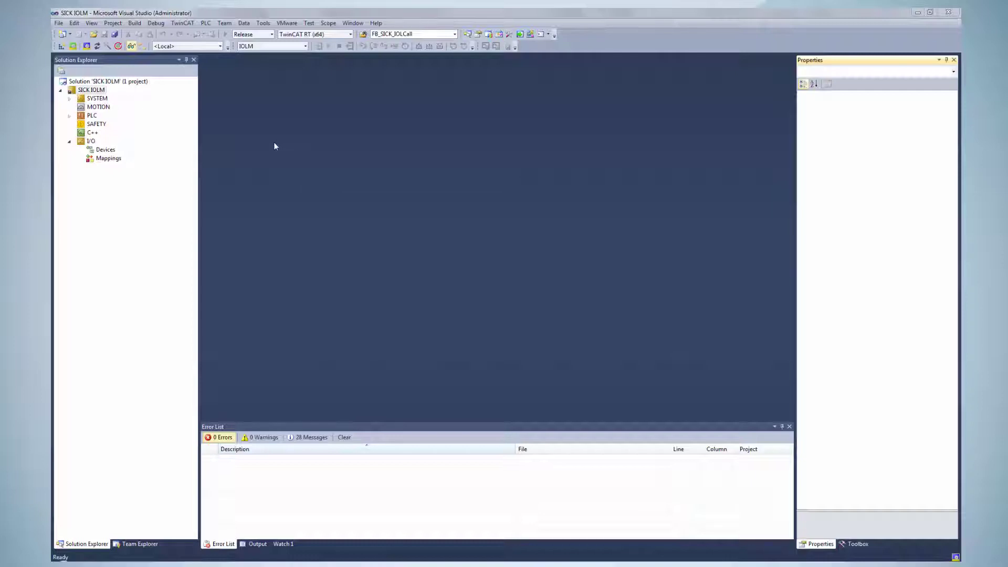
# - Restart the TwinCAT system in Config Mode
pyautogui.click(182, 23)
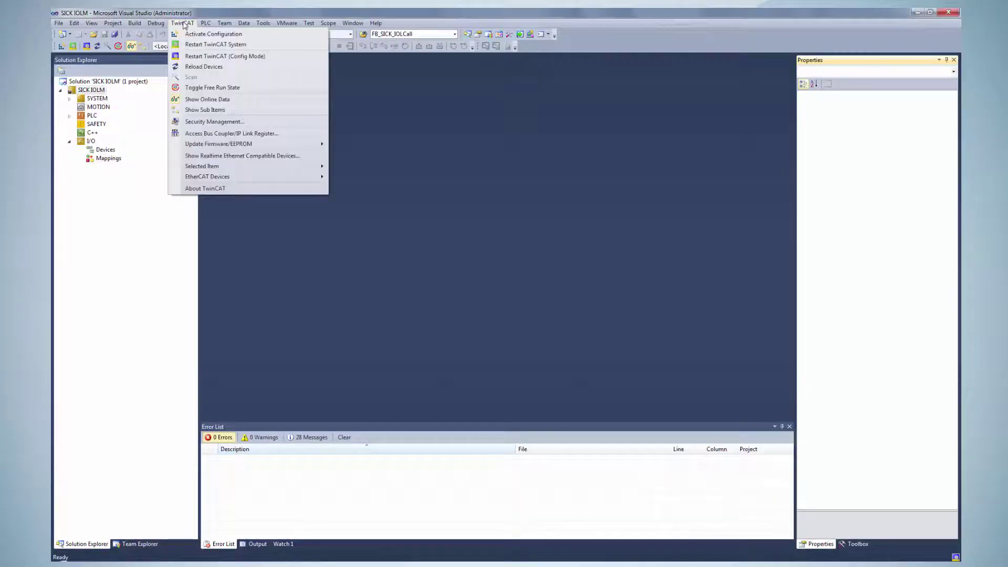
pyautogui.click(192, 57)
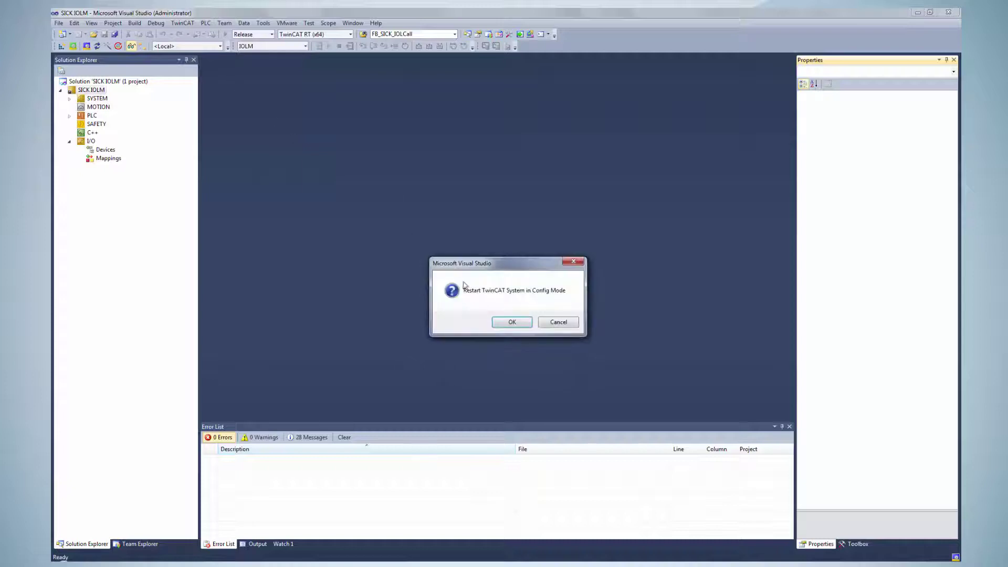
pyautogui.click(501, 323)
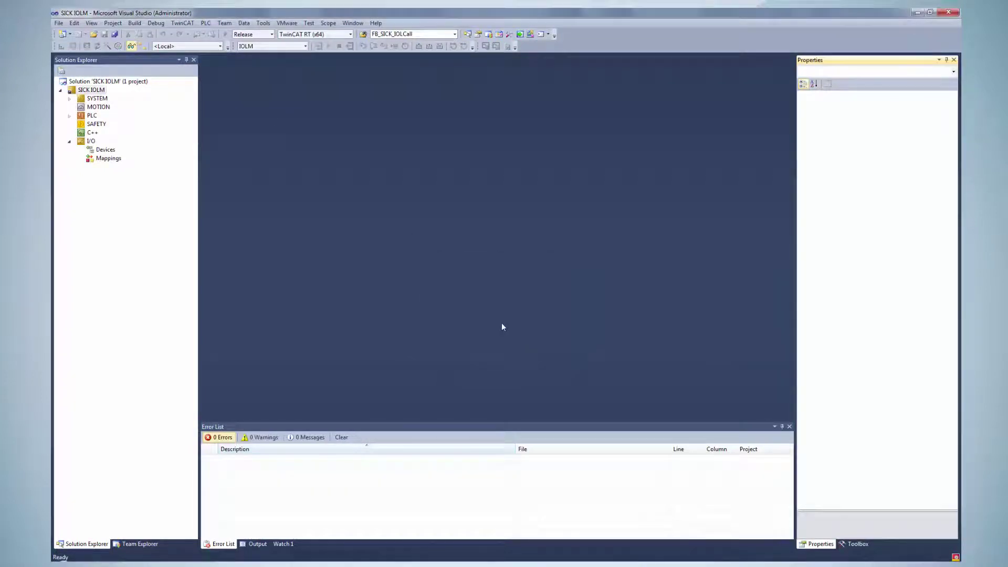
# - Scan the I/O devices, add Device 2 (EtherCAT) to the project, and scan it for connected boxes
pyautogui.click(115, 153)
pyautogui.rightClick(115, 153)
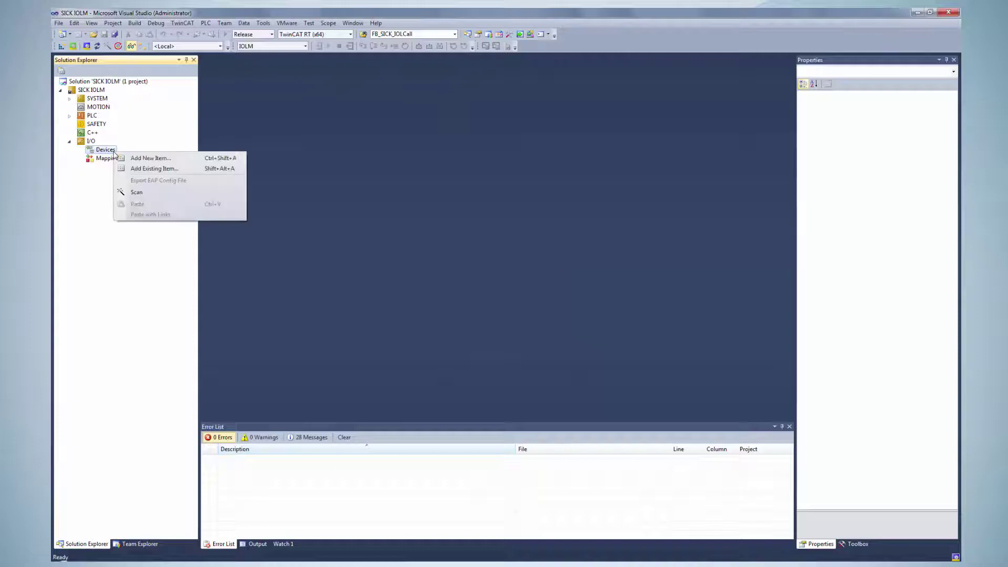
pyautogui.click(139, 194)
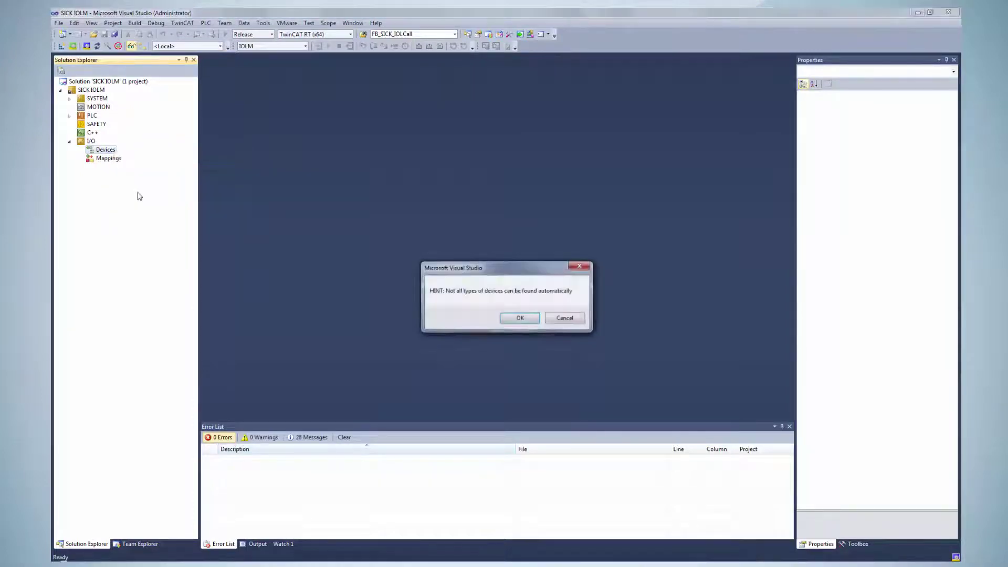
pyautogui.click(515, 320)
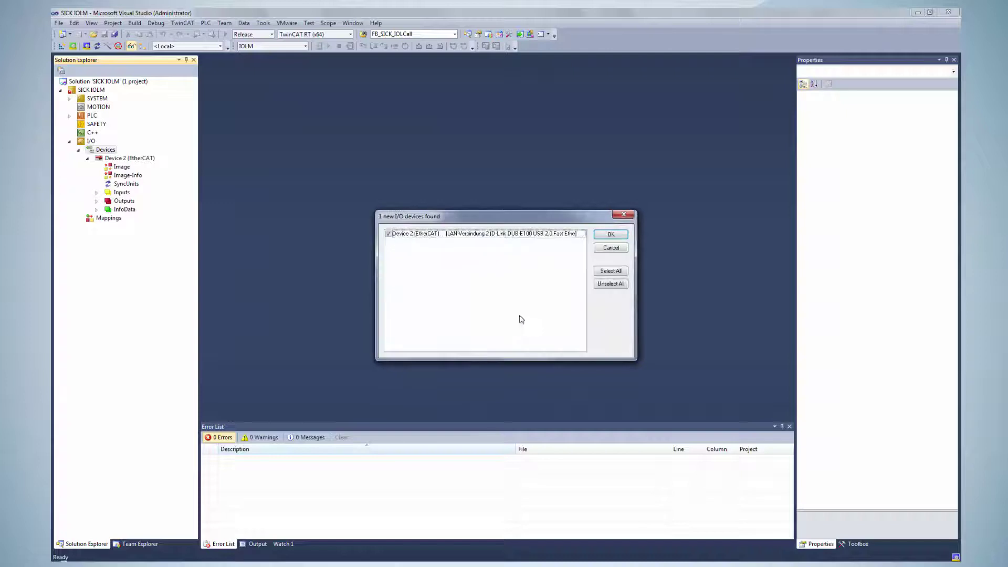
pyautogui.click(608, 237)
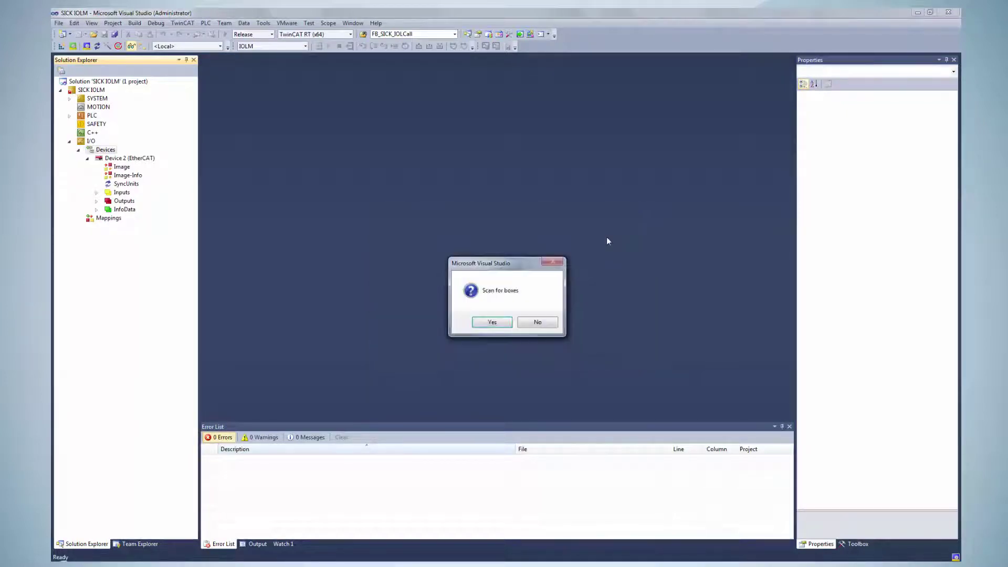
pyautogui.click(496, 324)
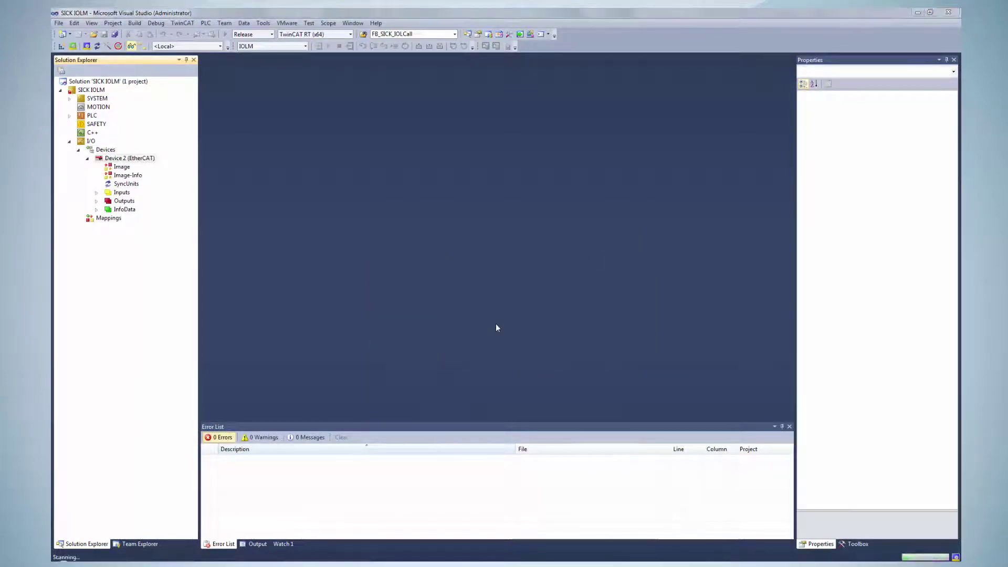
pyautogui.click(496, 323)
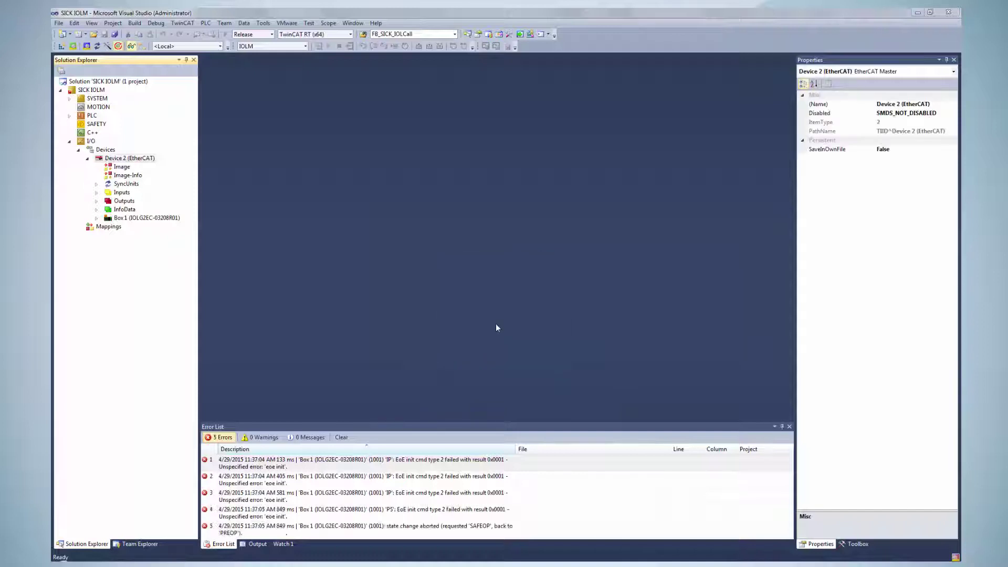
# - Open the IP address in the EoE mailbox page of Box 1's advanced EtherCAT settings
pyautogui.click(97, 219)
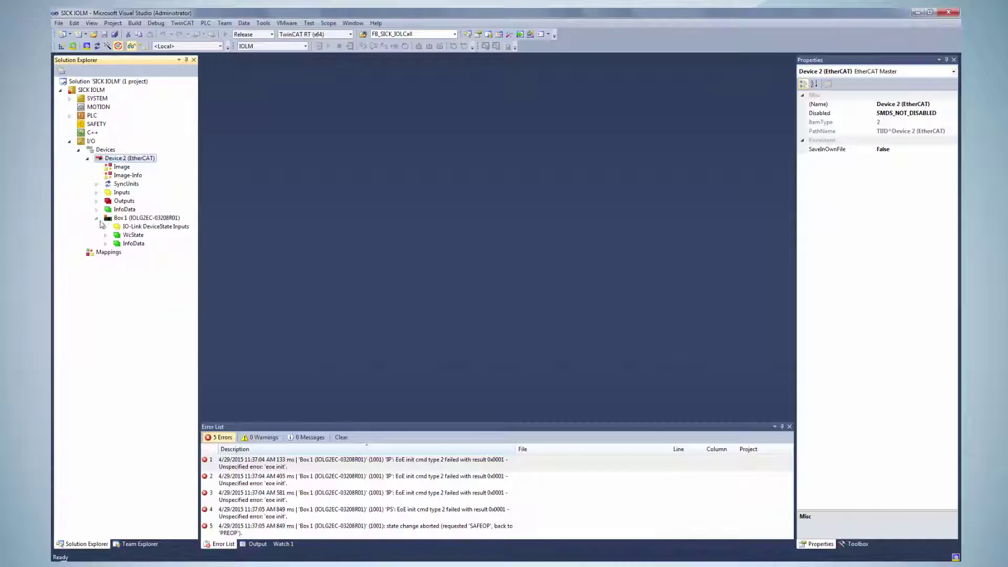
pyautogui.click(118, 217)
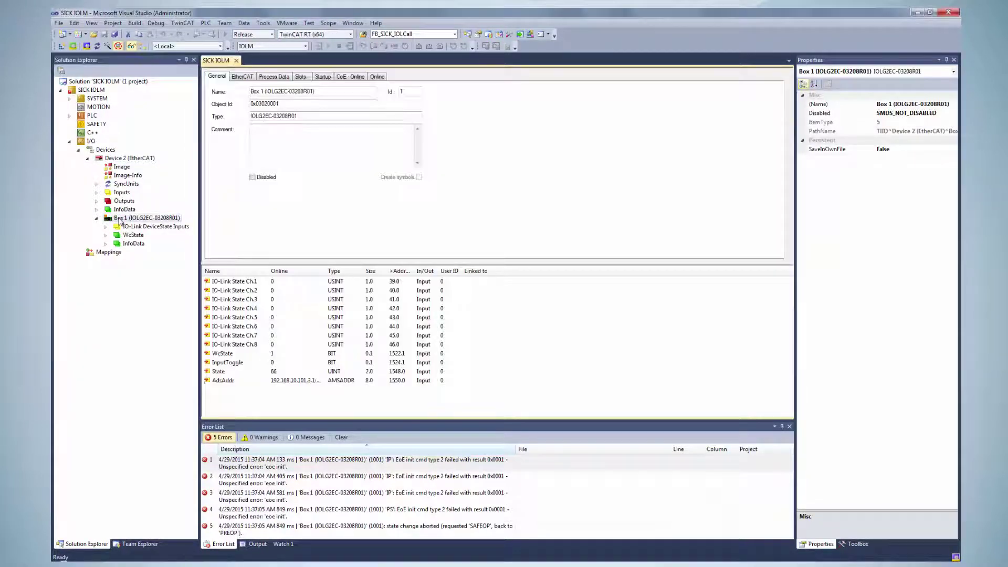
pyautogui.click(238, 81)
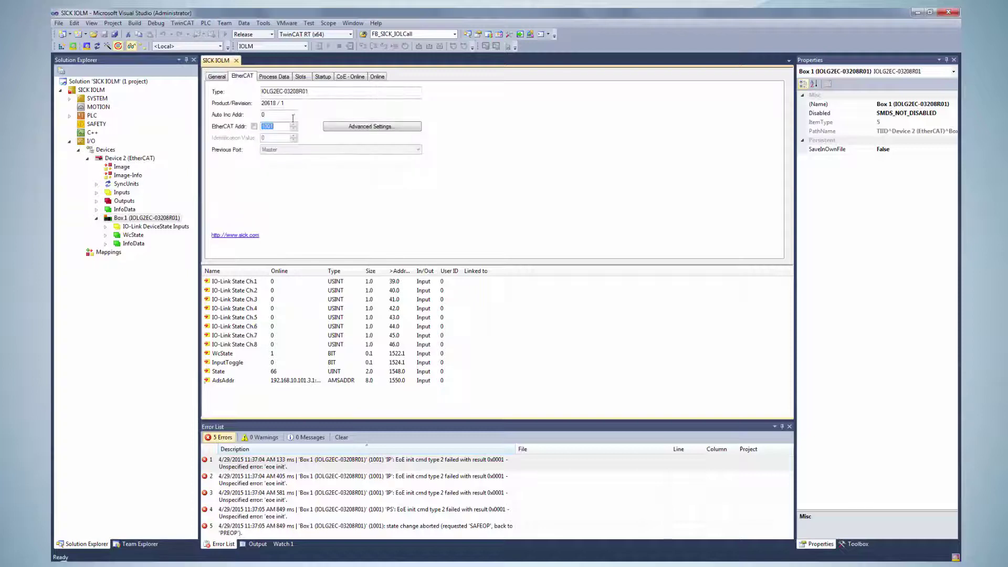
pyautogui.click(327, 127)
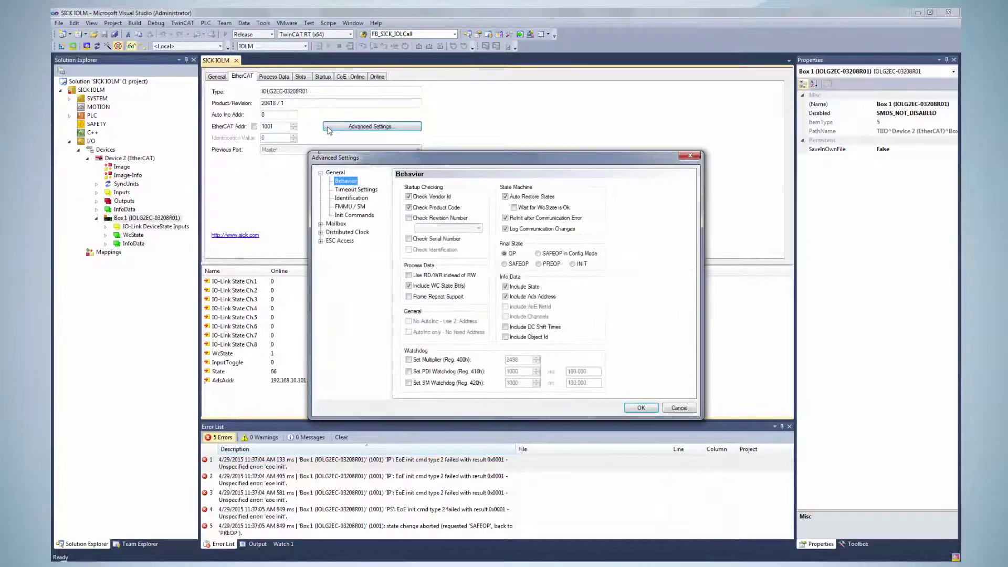
pyautogui.click(320, 224)
pyautogui.click(339, 249)
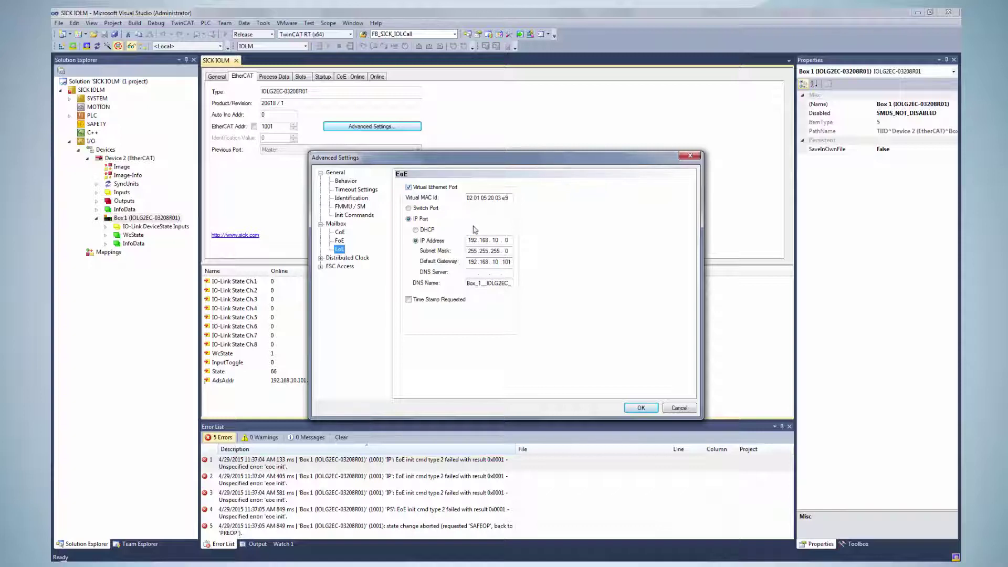
pyautogui.click(510, 242)
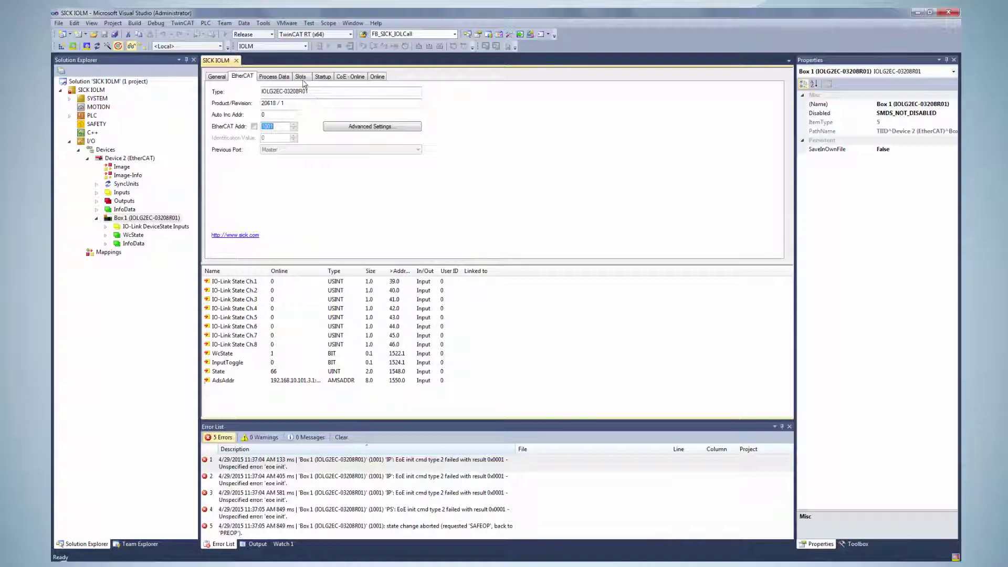
# - Assign the IOL_I_2byte module to slot IO-Link Ch.1 of Box 1
pyautogui.click(301, 78)
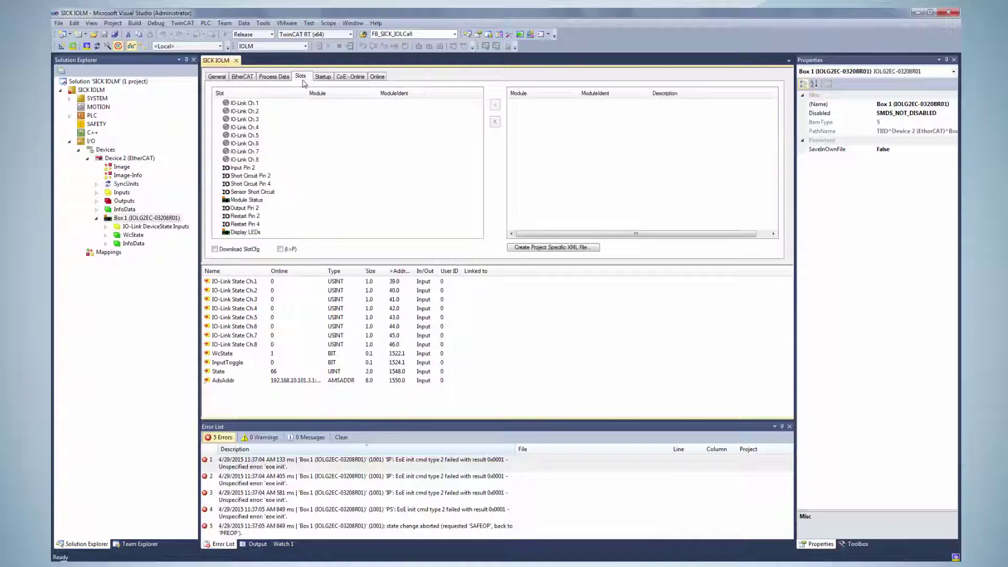
pyautogui.click(256, 104)
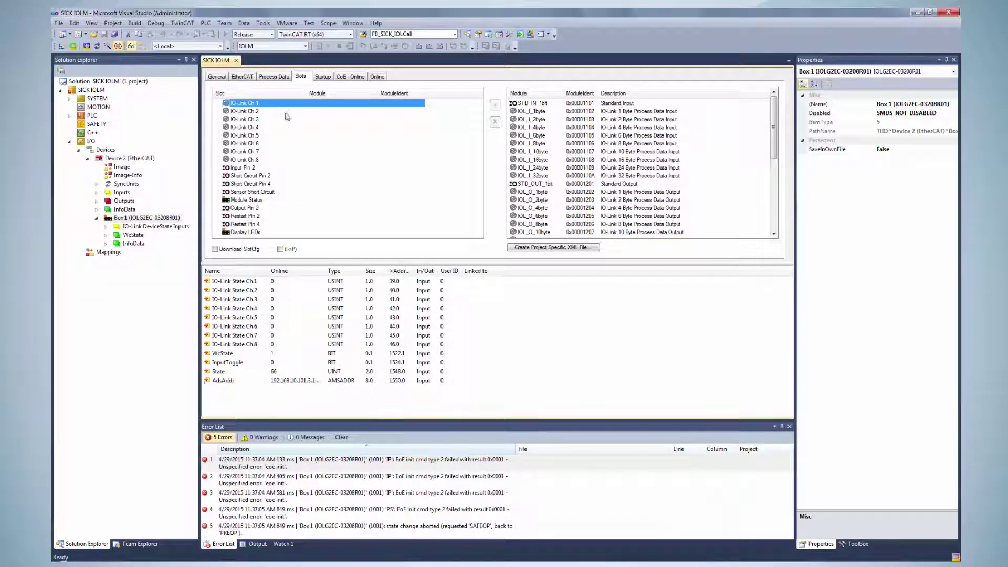
pyautogui.click(540, 121)
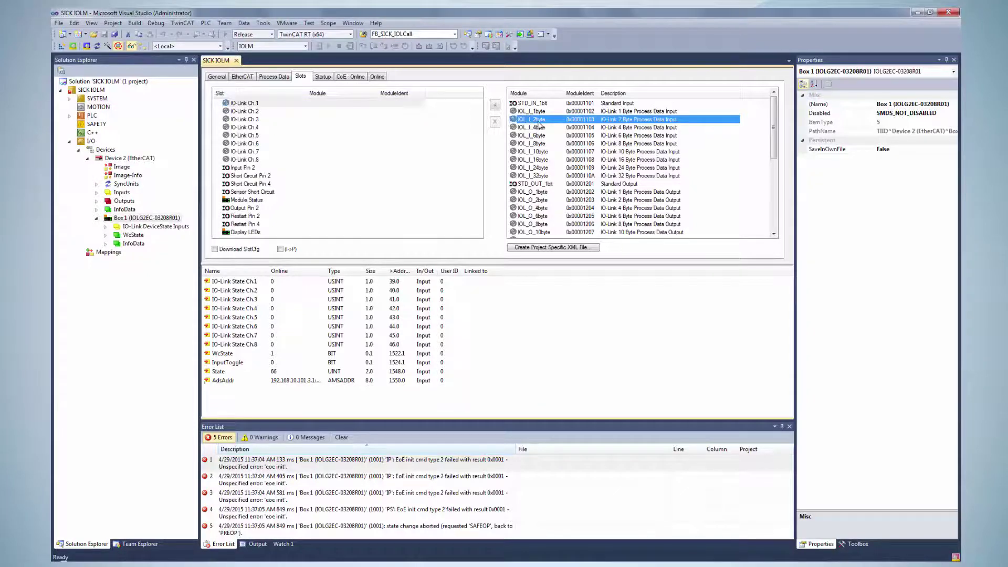
pyautogui.click(496, 110)
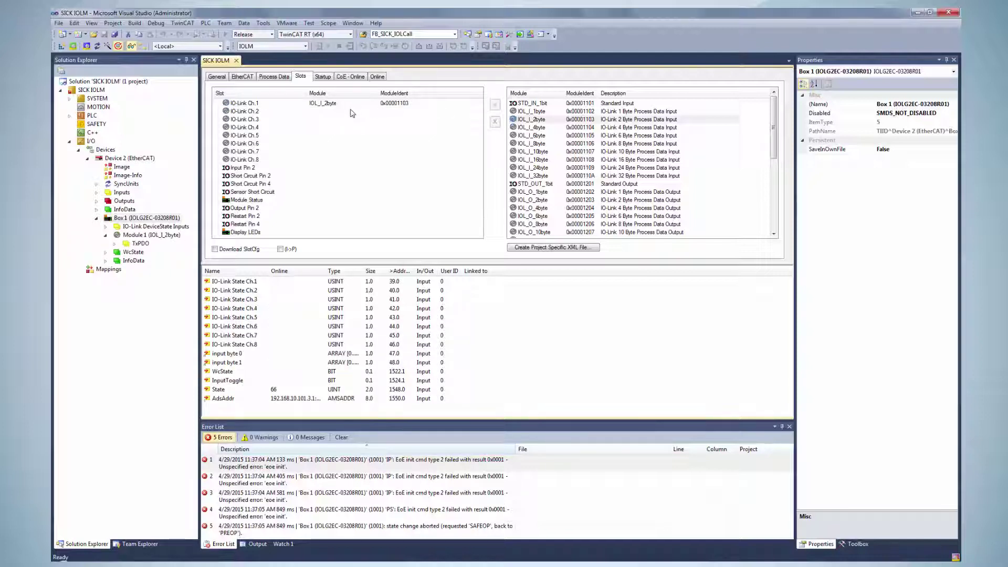
# - Assign the STD_IN_1bit module to slots IO-Link Ch.2, Ch.3 and Ch.4 of Box 1
pyautogui.click(350, 112)
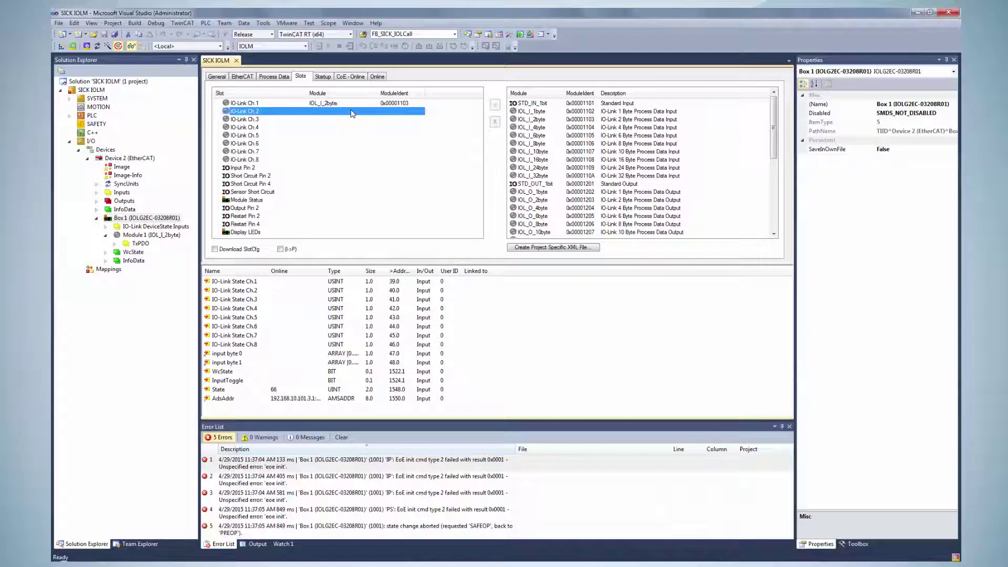
pyautogui.click(531, 105)
pyautogui.click(496, 106)
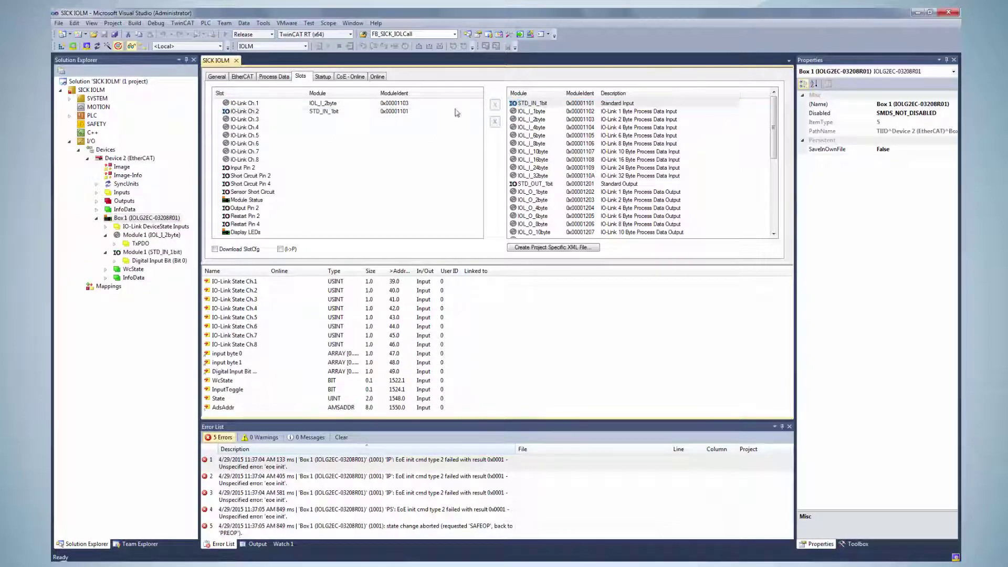
pyautogui.click(366, 122)
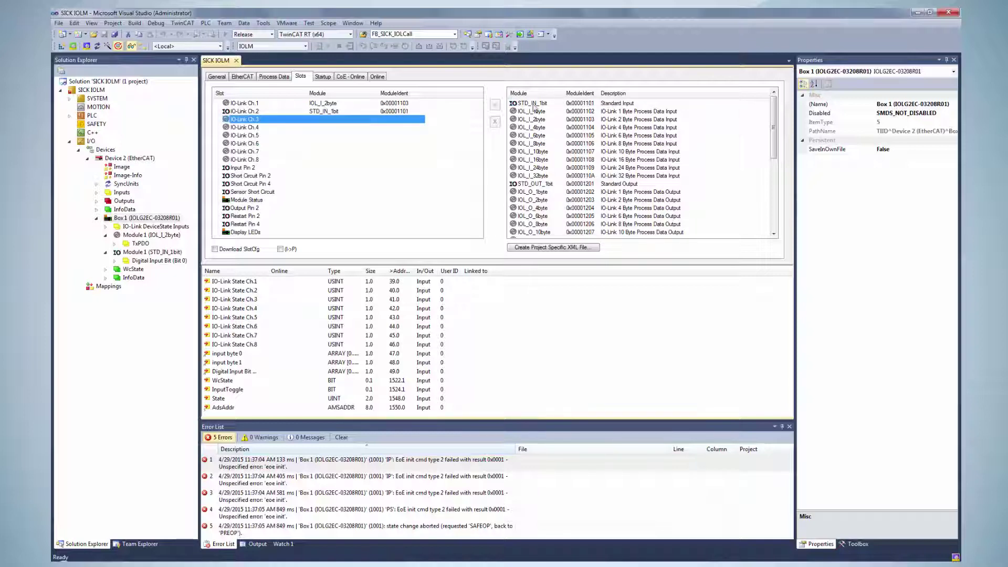
pyautogui.click(534, 106)
pyautogui.click(495, 106)
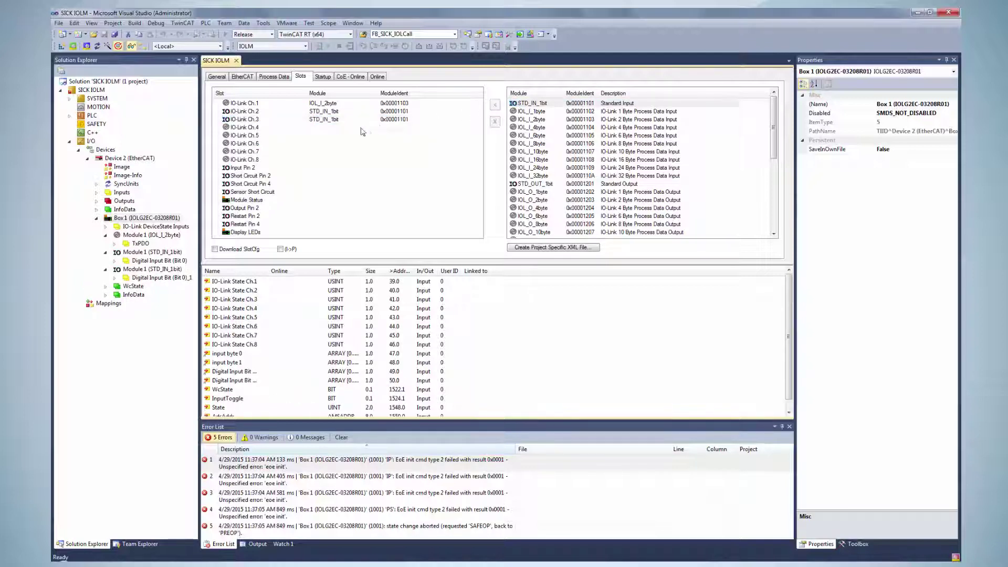
pyautogui.click(389, 129)
pyautogui.click(530, 103)
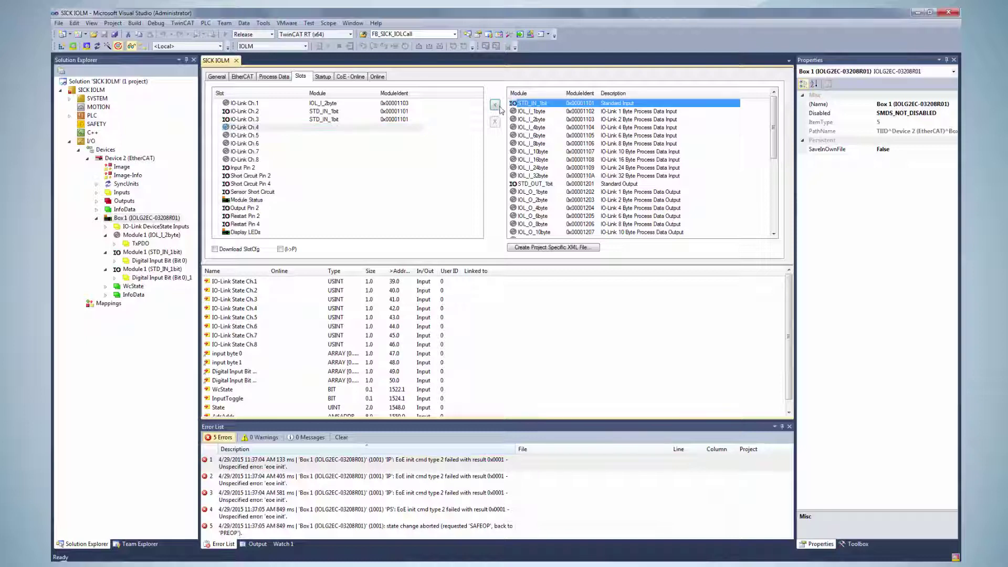
pyautogui.click(495, 105)
# - Assign the STD_IN_1bit module to slots IO-Link Ch.5 through Ch.8 of Box 1
pyautogui.click(367, 135)
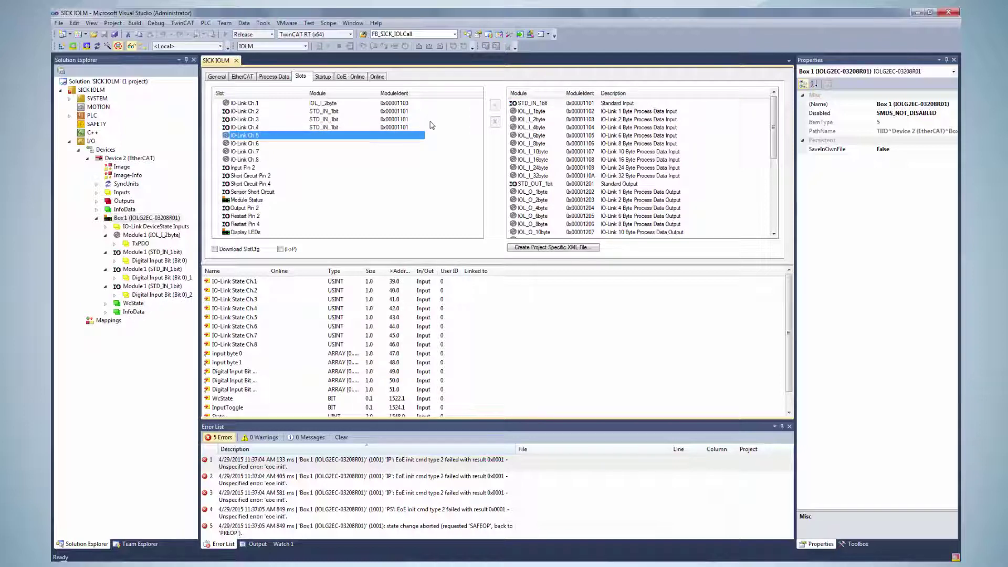
pyautogui.click(511, 104)
pyautogui.click(495, 105)
pyautogui.click(370, 144)
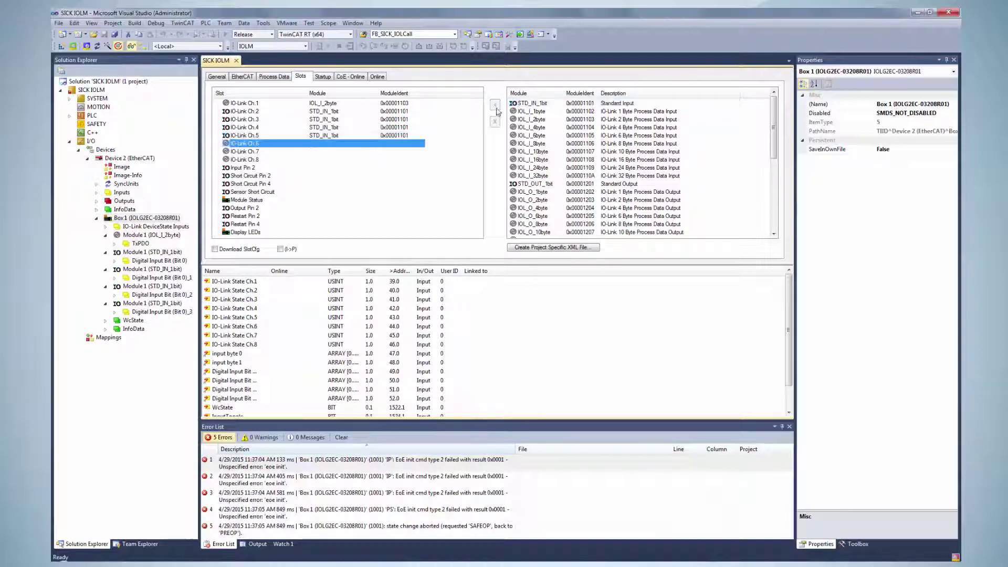
pyautogui.click(518, 105)
pyautogui.click(495, 106)
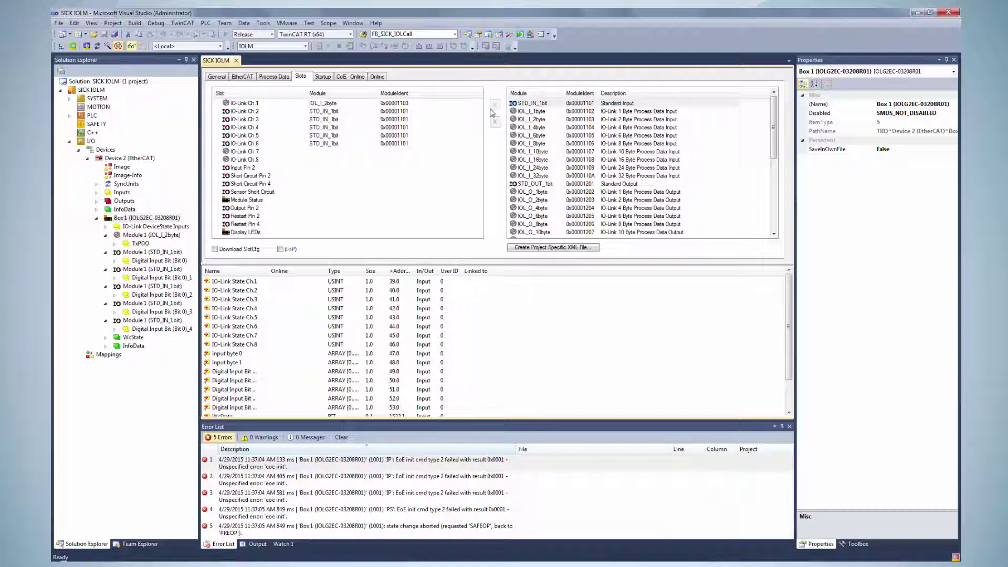
pyautogui.click(380, 152)
pyautogui.click(519, 104)
pyautogui.click(495, 106)
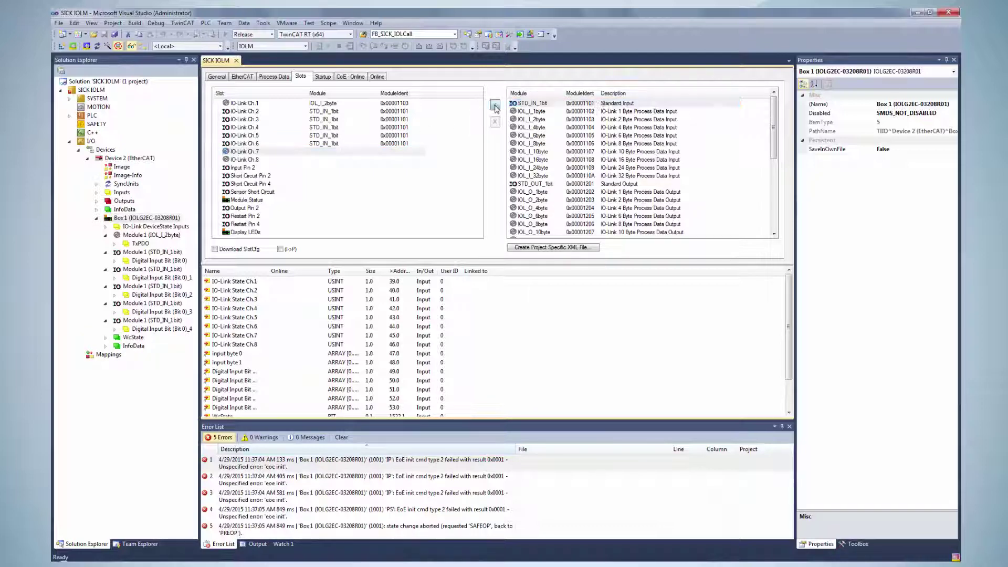
pyautogui.click(368, 159)
pyautogui.click(521, 104)
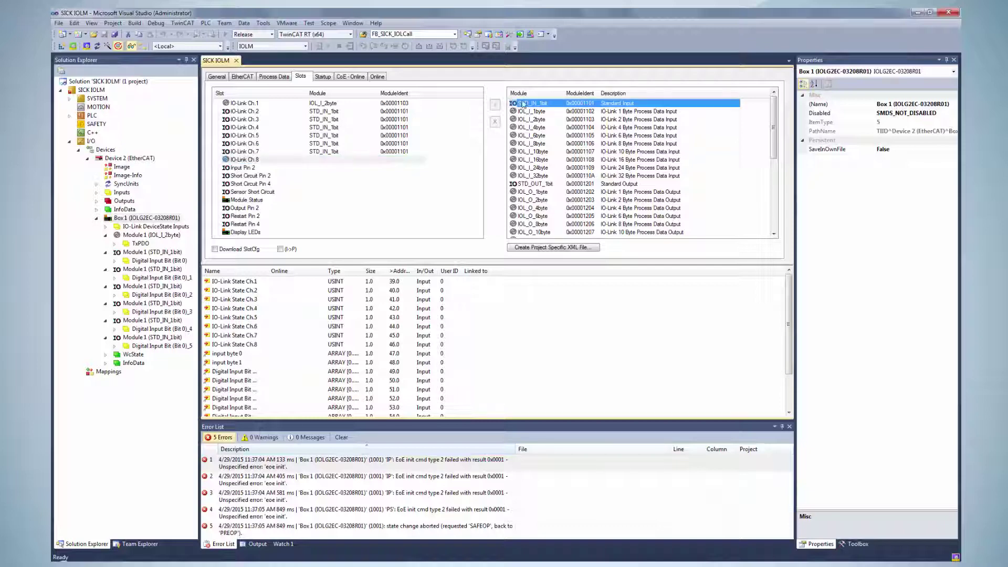
pyautogui.click(495, 106)
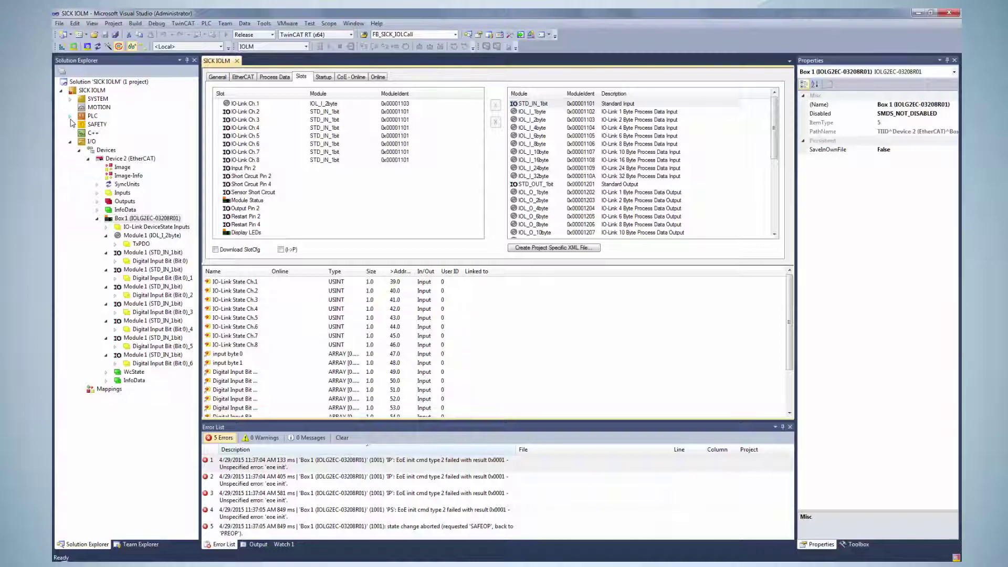
# - Open the MAIN program from the POUs of the IOLM PLC project
pyautogui.click(72, 123)
pyautogui.click(79, 125)
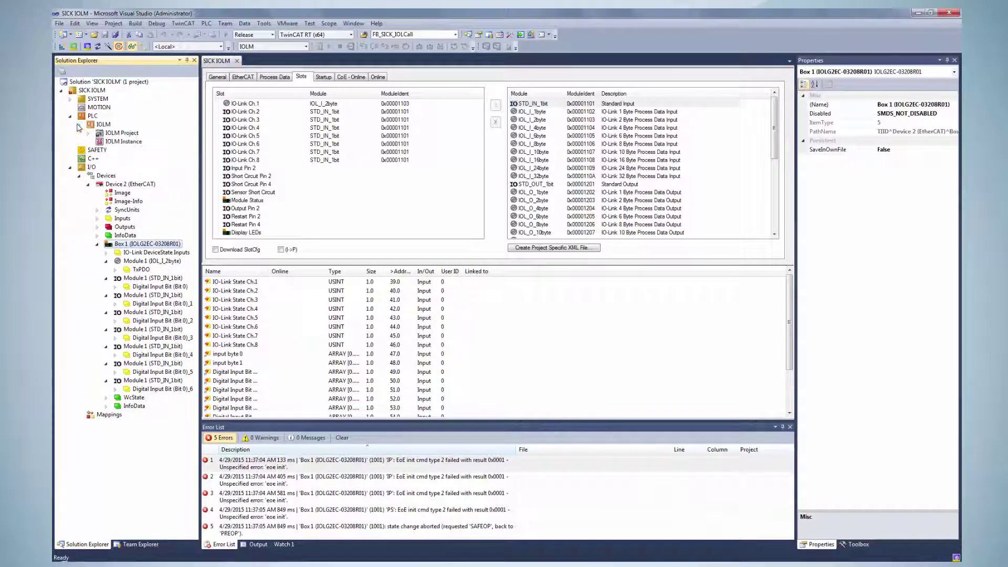
pyautogui.click(88, 134)
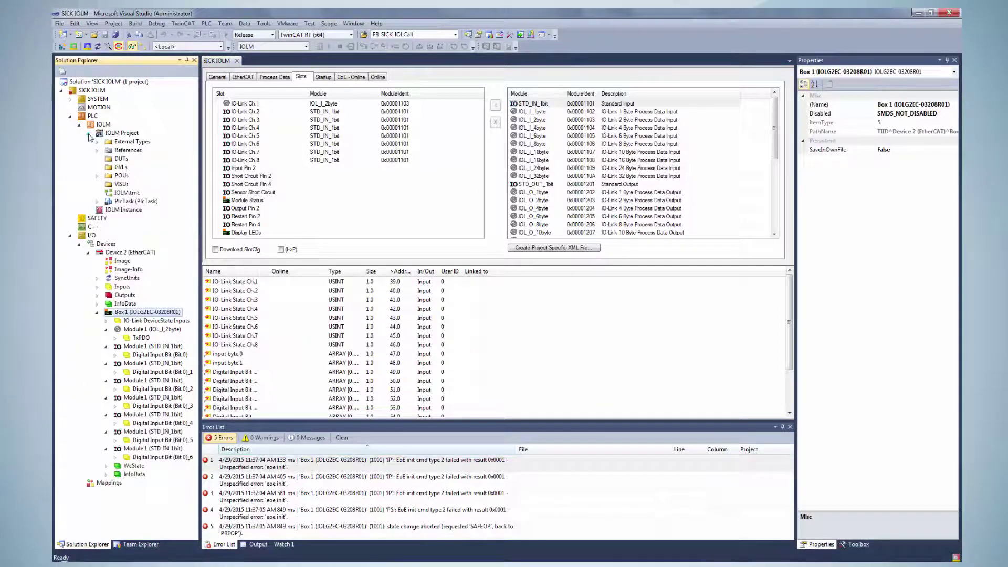
pyautogui.click(96, 176)
pyautogui.doubleClick(136, 185)
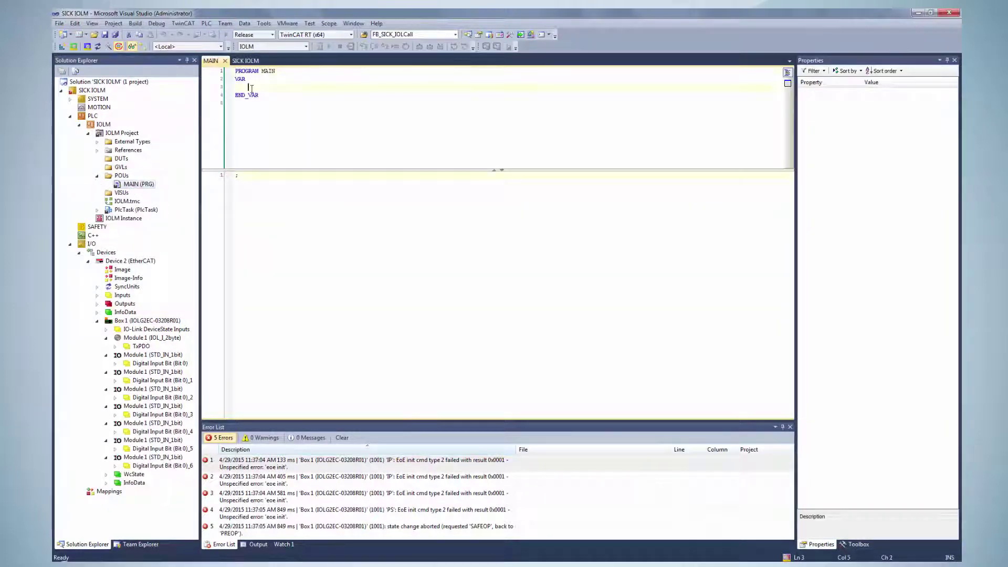
# - Declare arrProcessData AT %I*: ARRAY[0..1] OF BYTE; in the MAIN variable block and build the IOLM project
pyautogui.write('arrPr')
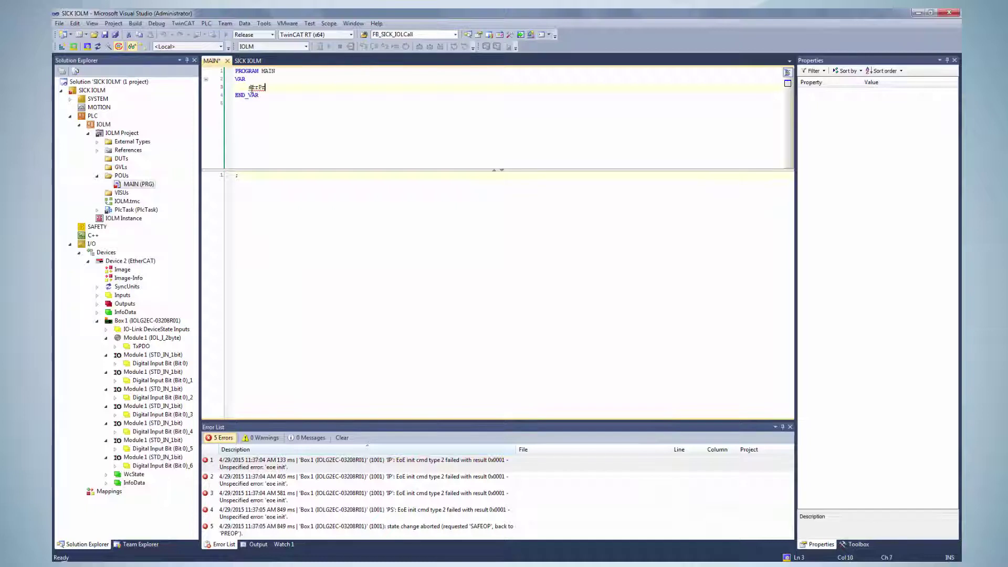
pyautogui.write('ocessData')
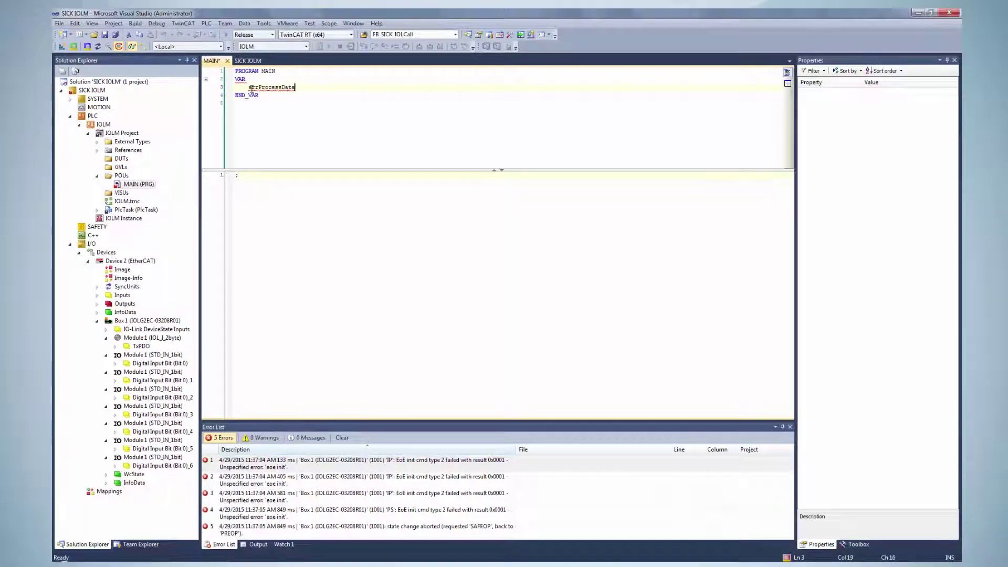
pyautogui.write(' AT %I*: Array[0..1] of')
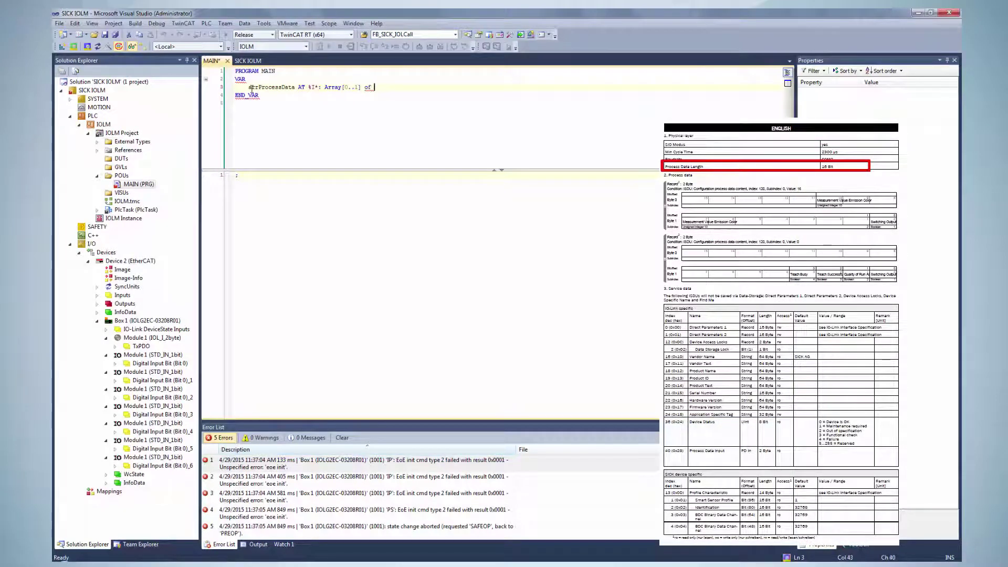
pyautogui.write(' BYTE;')
pyautogui.press('Return')
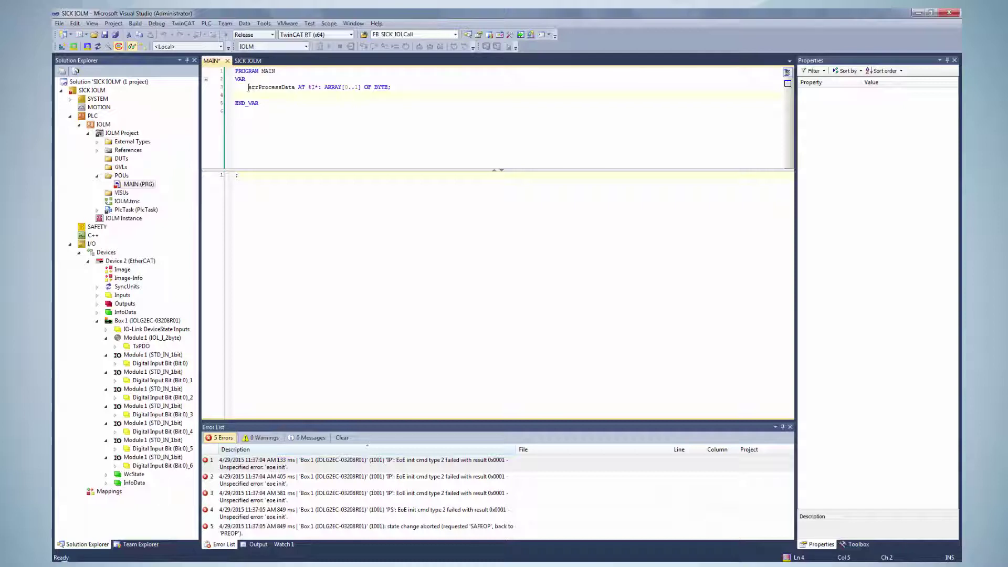
pyautogui.click(134, 24)
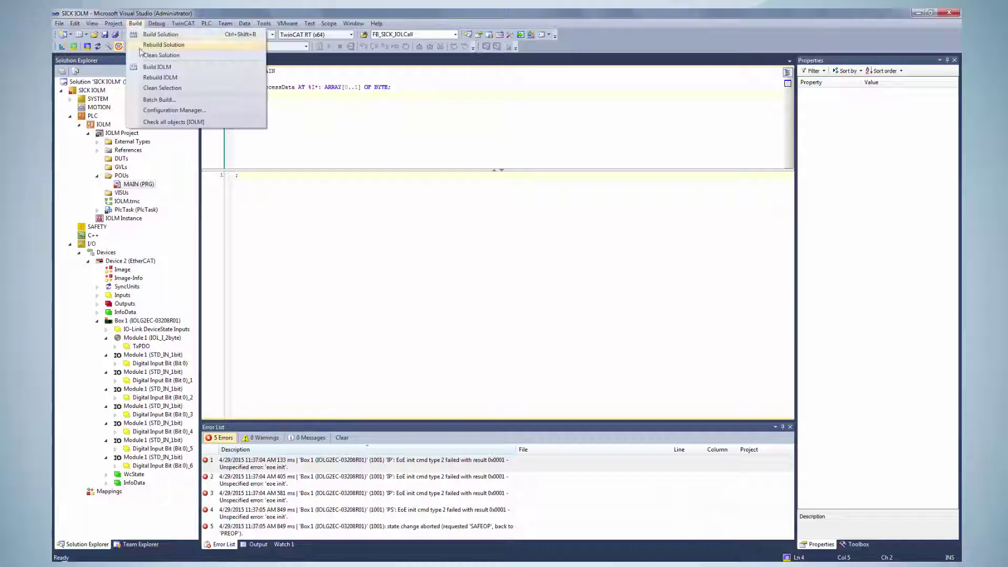
pyautogui.click(157, 67)
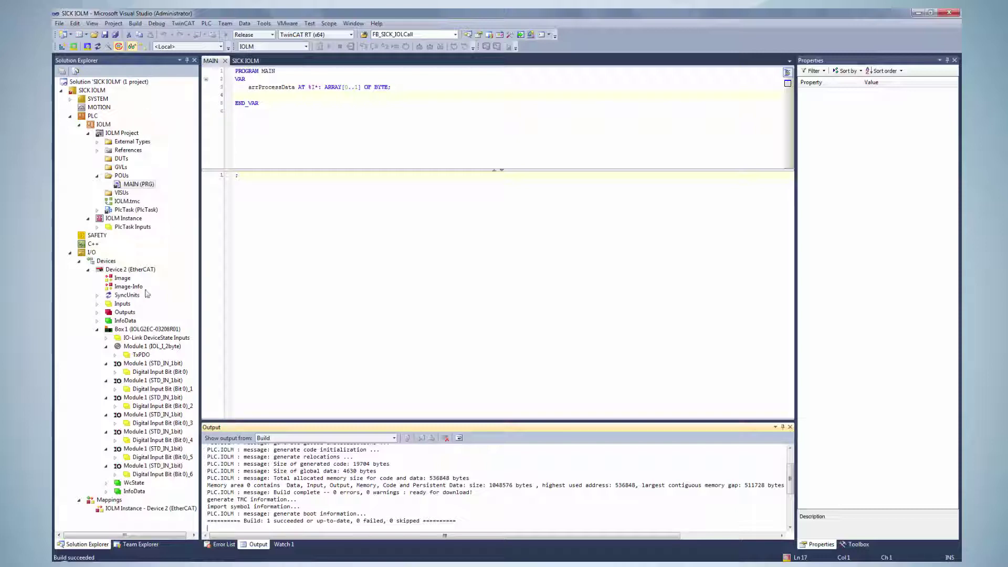
# - Link input byte 0 and input byte 1 of the IOL_I_2byte module's TxPDO to the PLC variable MAIN.arrProcessData
pyautogui.click(115, 356)
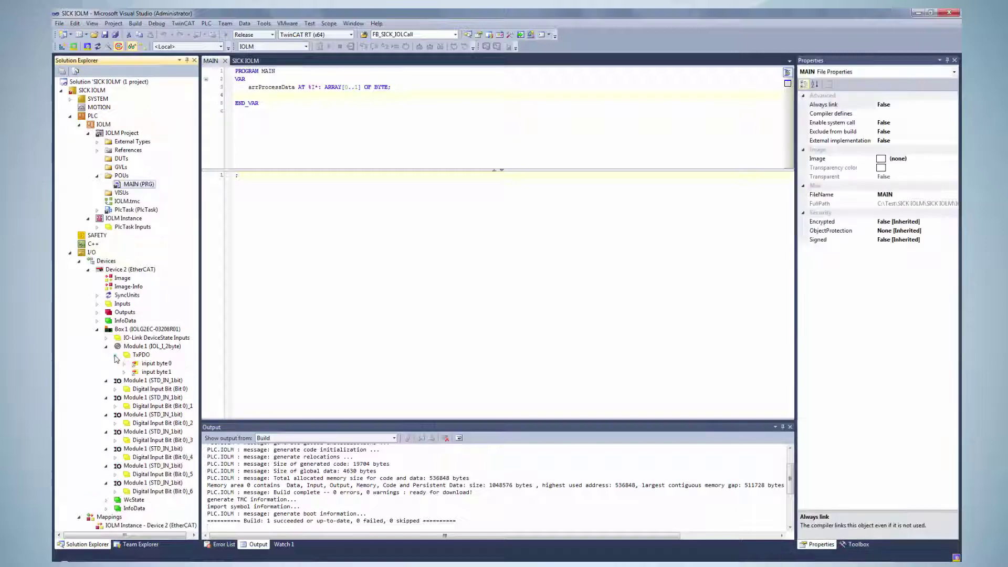
pyautogui.click(156, 364)
pyautogui.rightClick(168, 373)
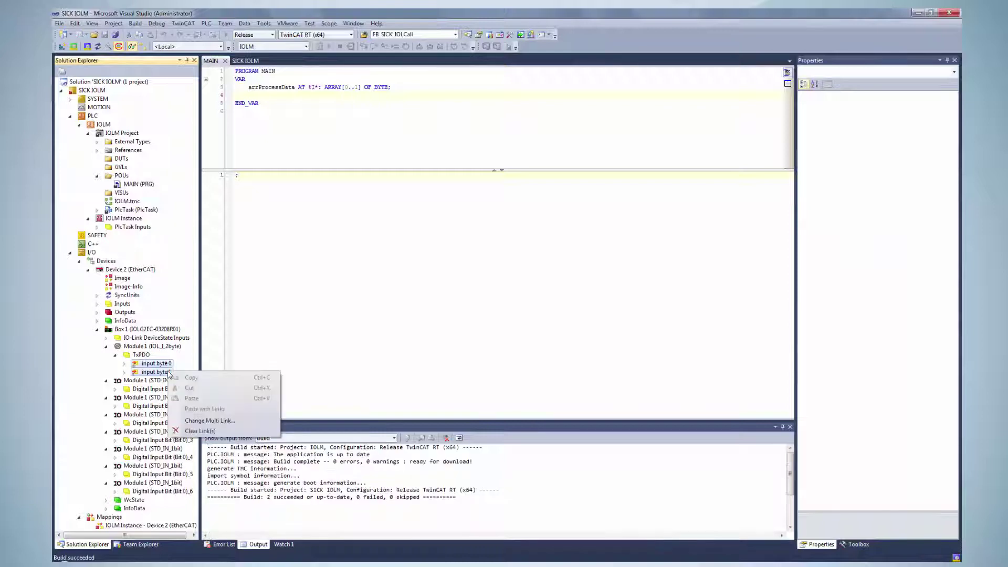
pyautogui.click(210, 421)
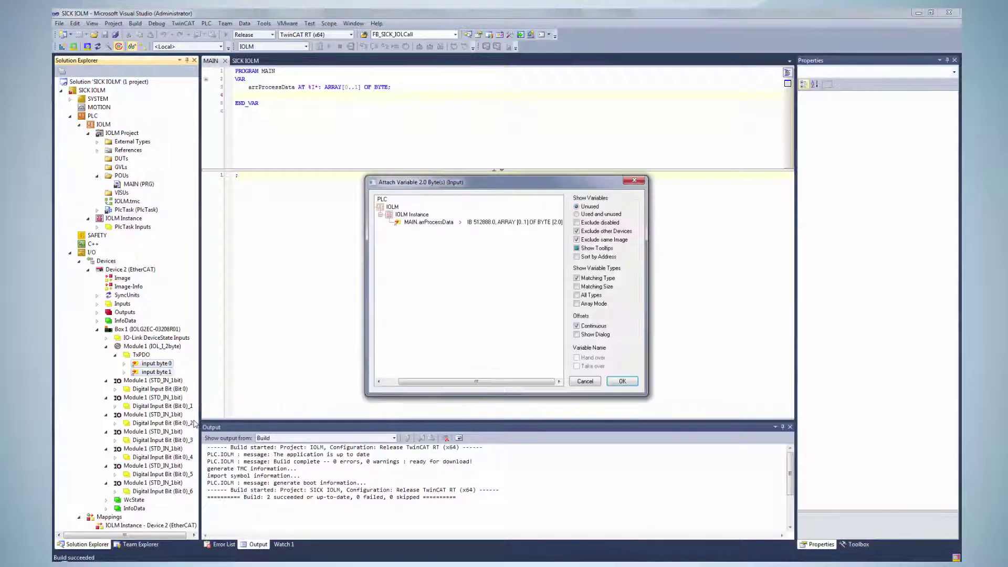
pyautogui.click(405, 223)
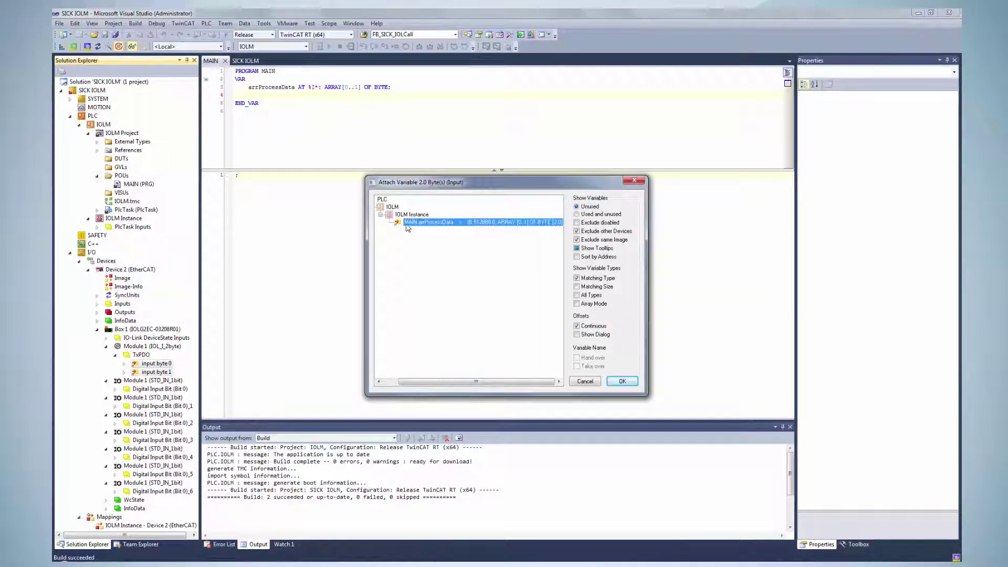
pyautogui.click(621, 382)
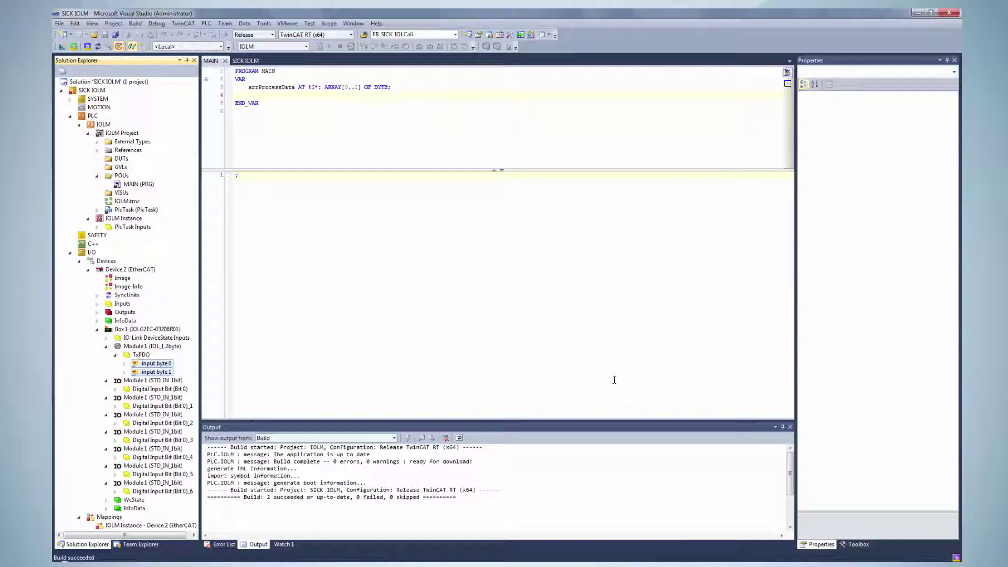
# - Activate the TwinCAT configuration, overwriting the old one, and restart the TwinCAT system in Run Mode
pyautogui.click(183, 23)
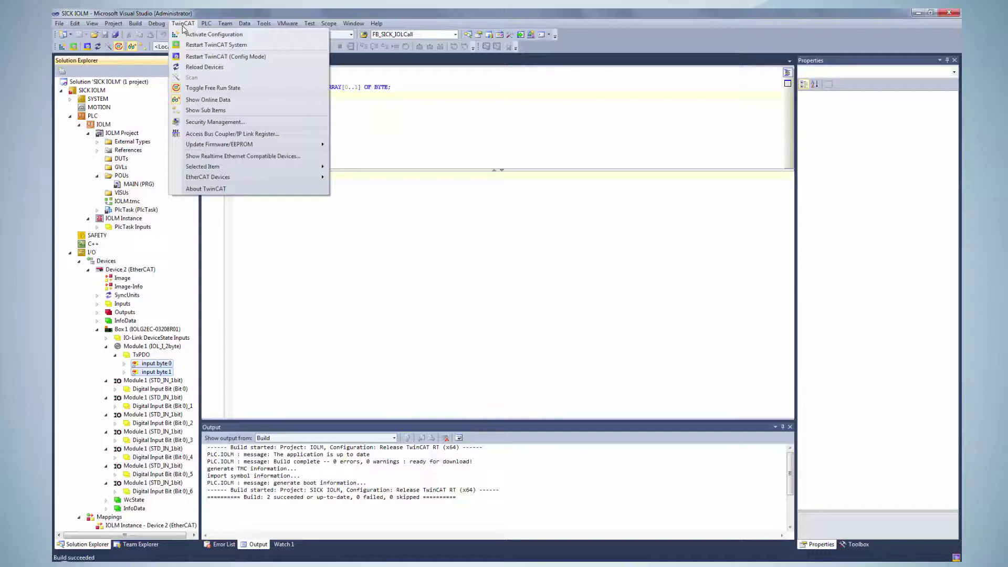
pyautogui.click(190, 35)
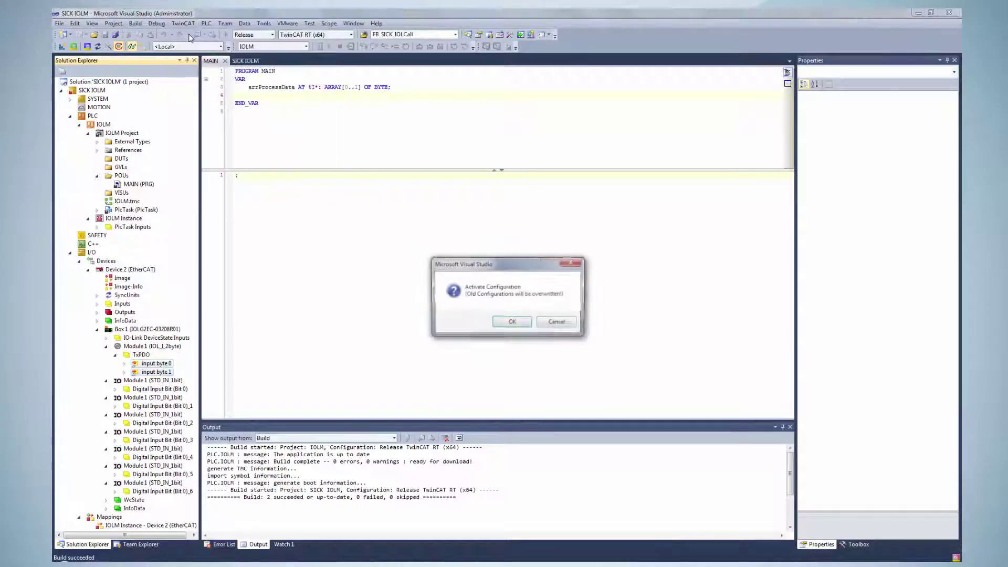
pyautogui.click(500, 324)
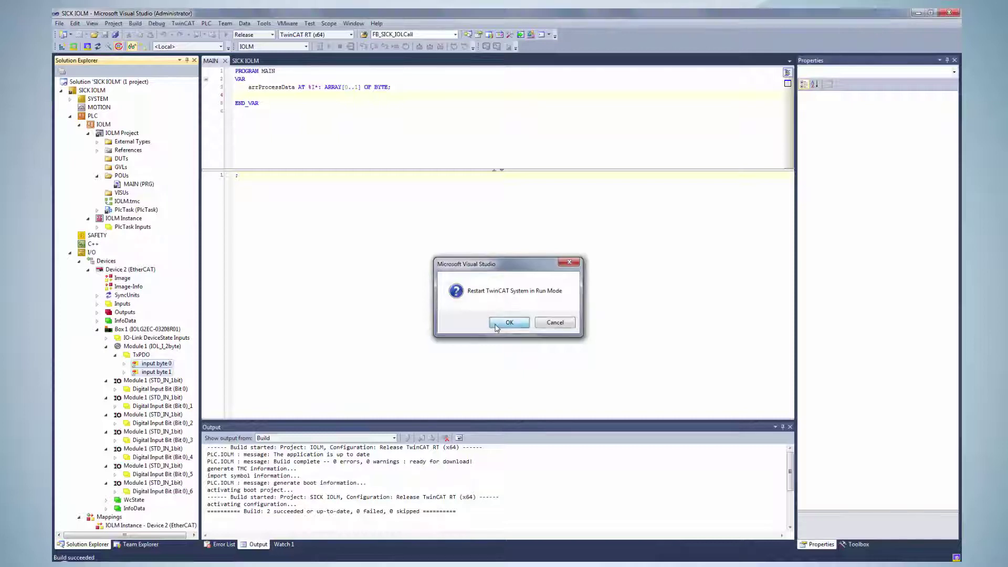
pyautogui.click(496, 326)
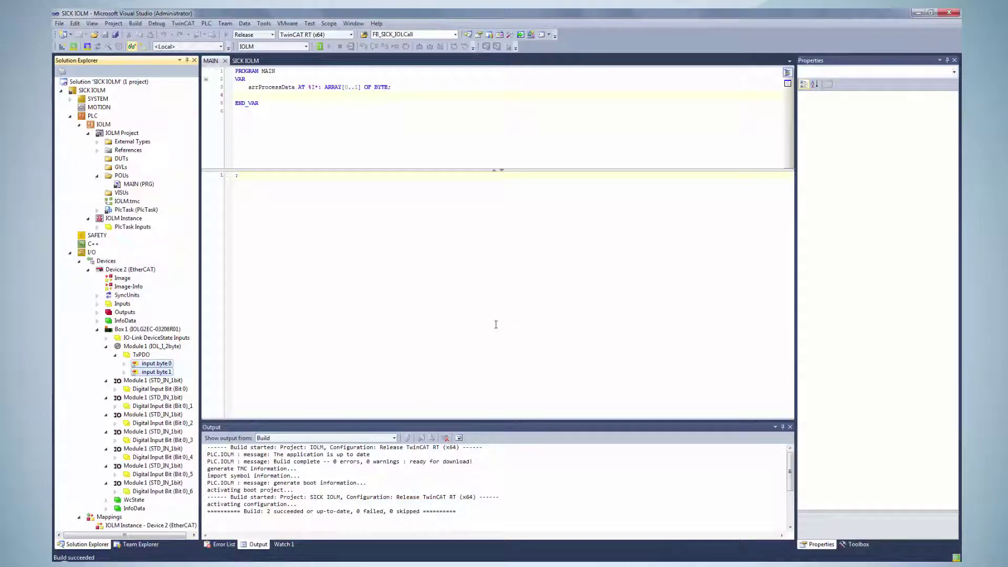
# - Check the online EtherCAT state of Box 1 and review the error list
pyautogui.doubleClick(173, 329)
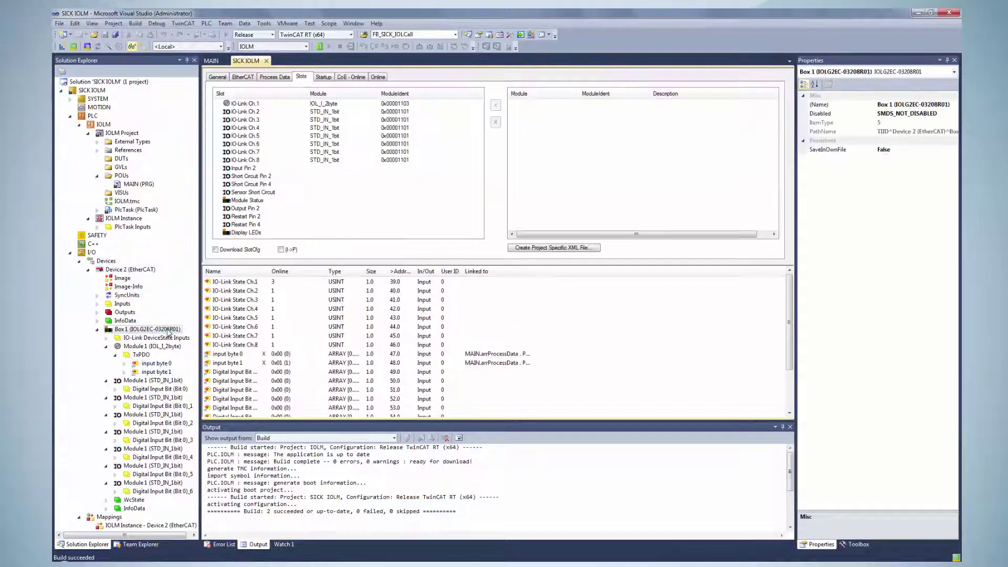
pyautogui.click(377, 77)
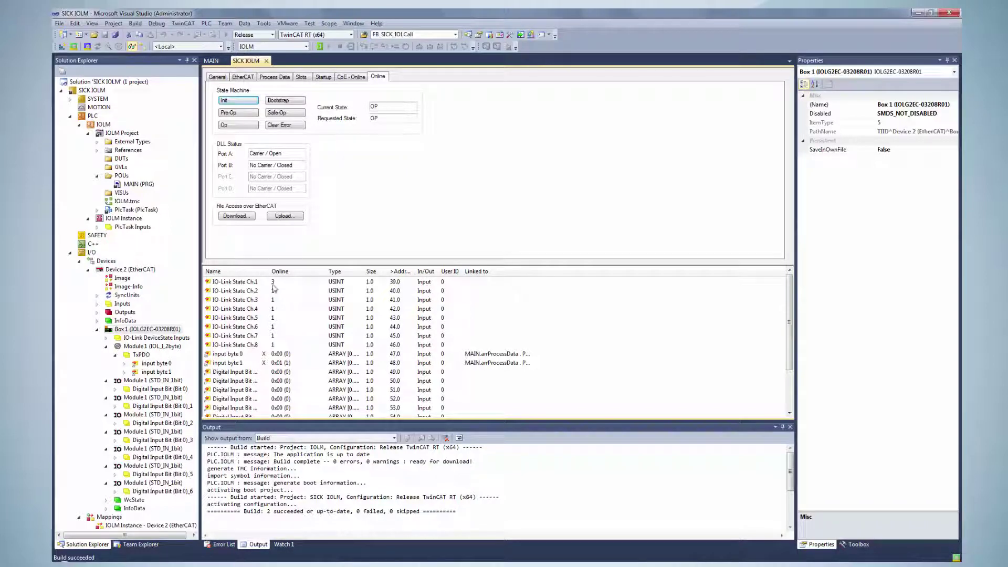
pyautogui.click(221, 544)
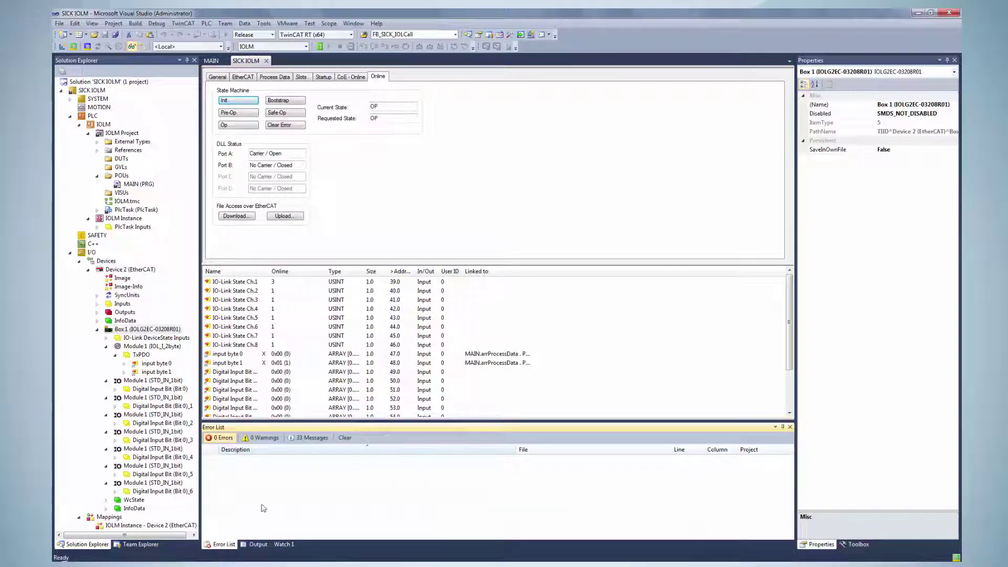
# - Examine the IO-Link State Ch.1 input of Box 1, including its state code descriptions and online value
pyautogui.click(154, 361)
pyautogui.click(106, 339)
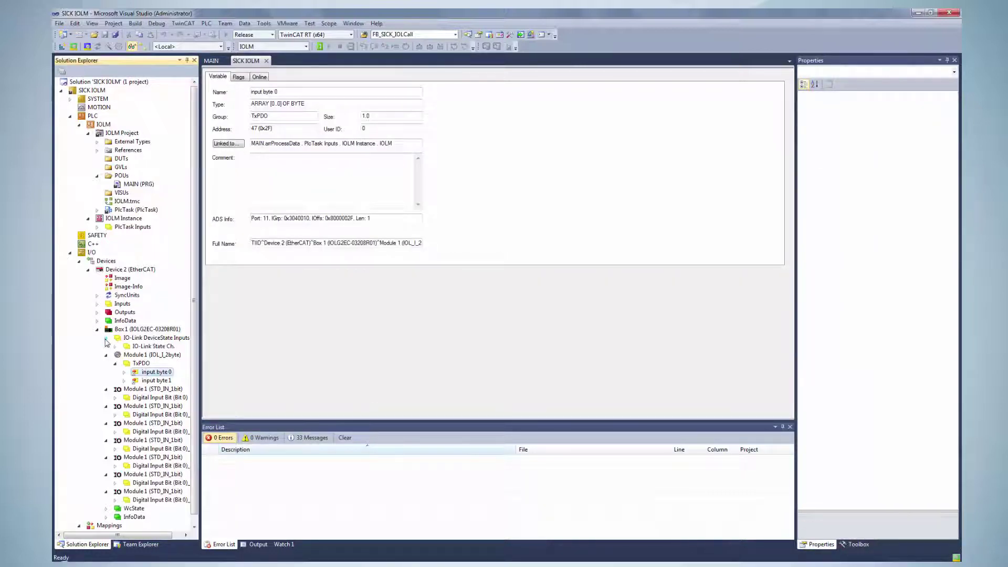
pyautogui.click(115, 347)
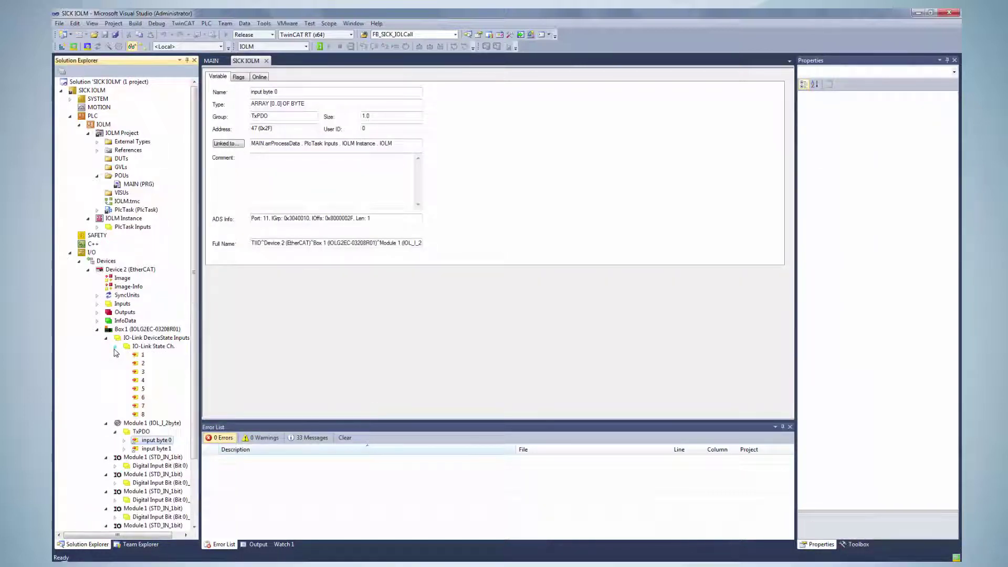
pyautogui.click(141, 356)
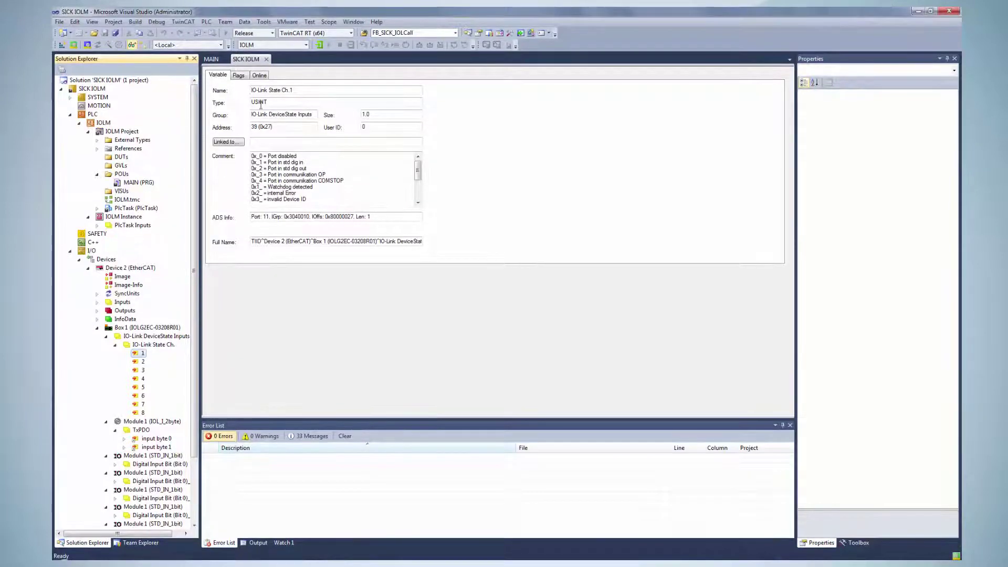
pyautogui.click(262, 78)
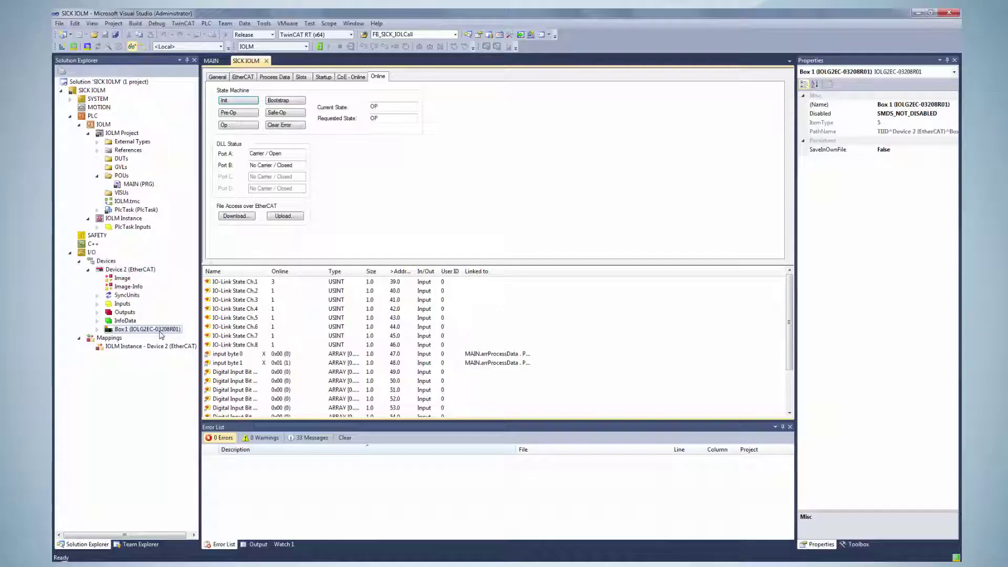
# - Set the data of Box 1's Set Validation Type startup entry (index 2002, sub-index 2) to 01
pyautogui.click(320, 79)
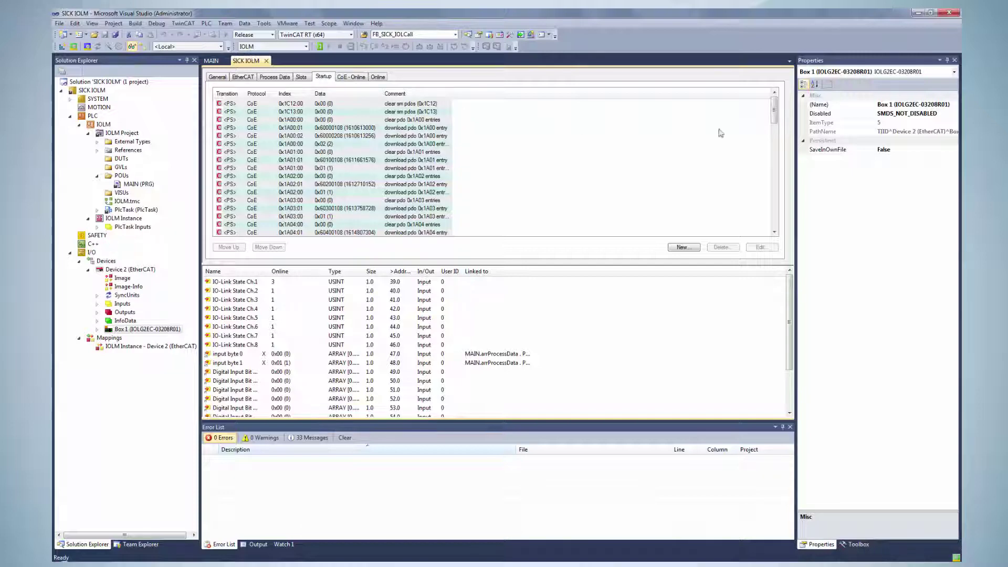
pyautogui.moveTo(775, 118); pyautogui.dragTo(774, 188)
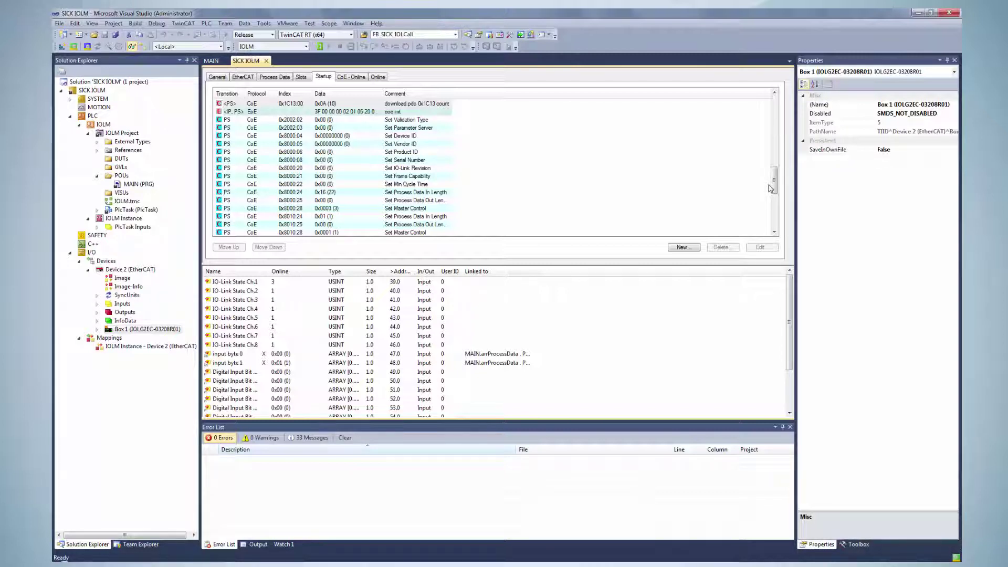
pyautogui.click(353, 121)
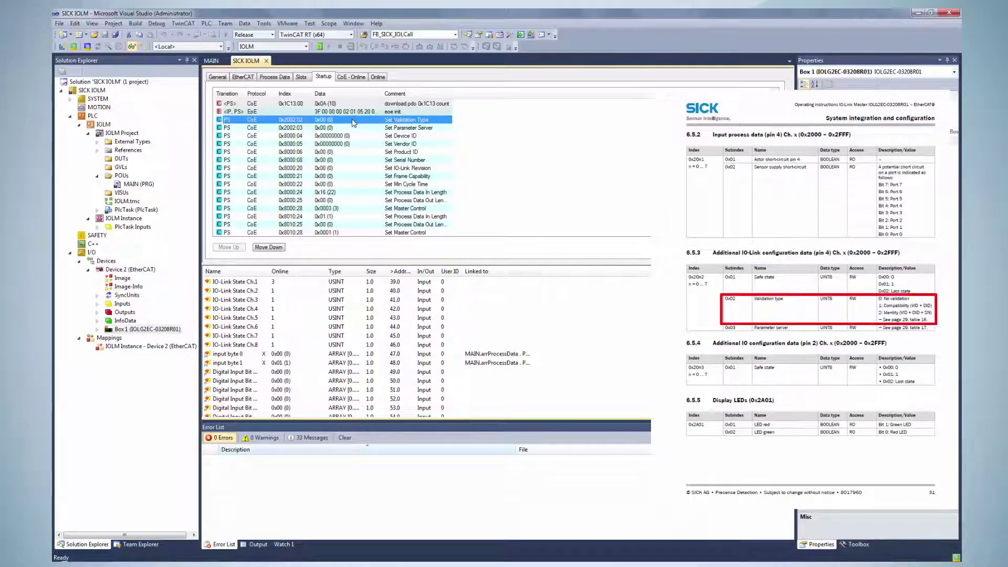
pyautogui.doubleClick(352, 121)
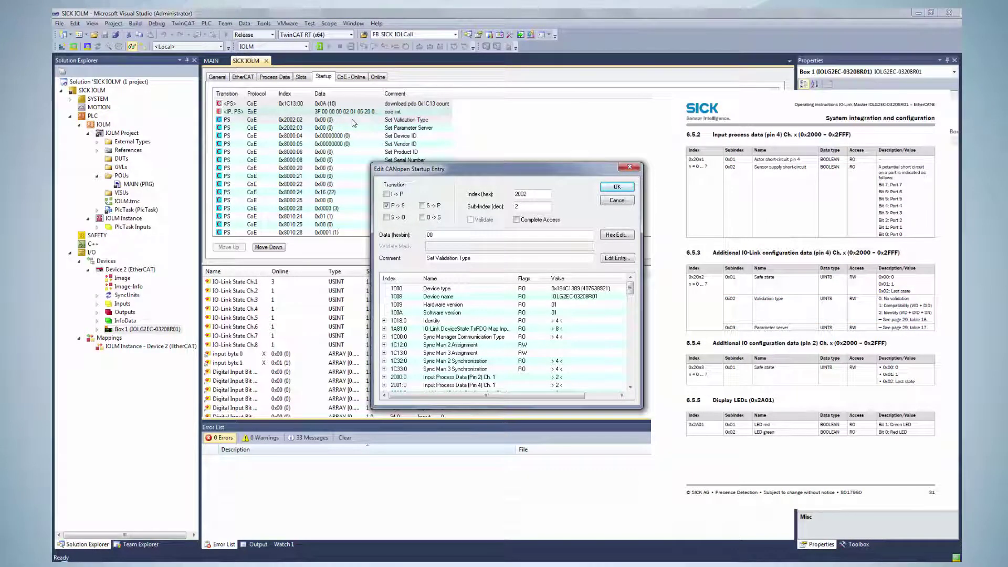
pyautogui.moveTo(460, 235); pyautogui.dragTo(412, 237)
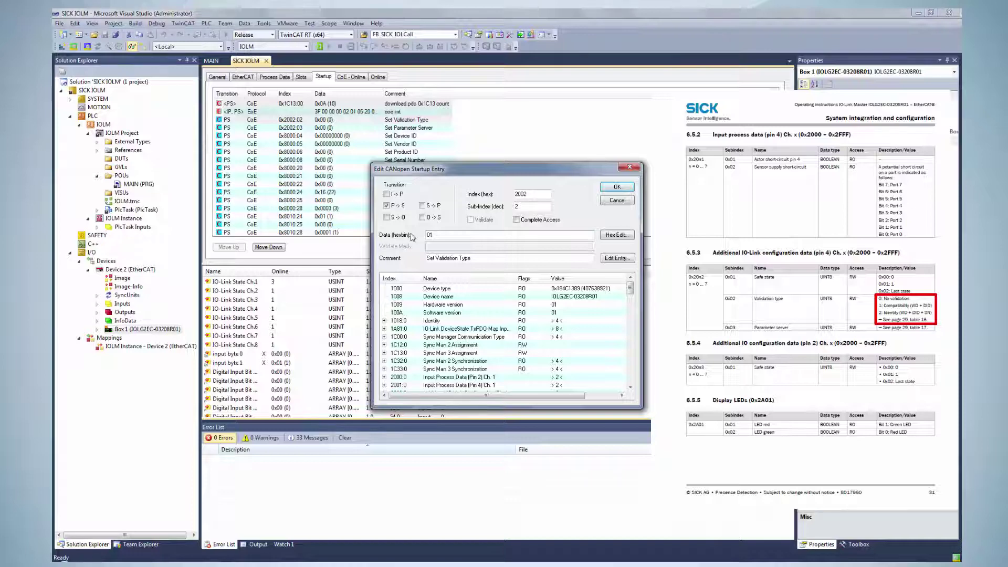
pyautogui.click(617, 187)
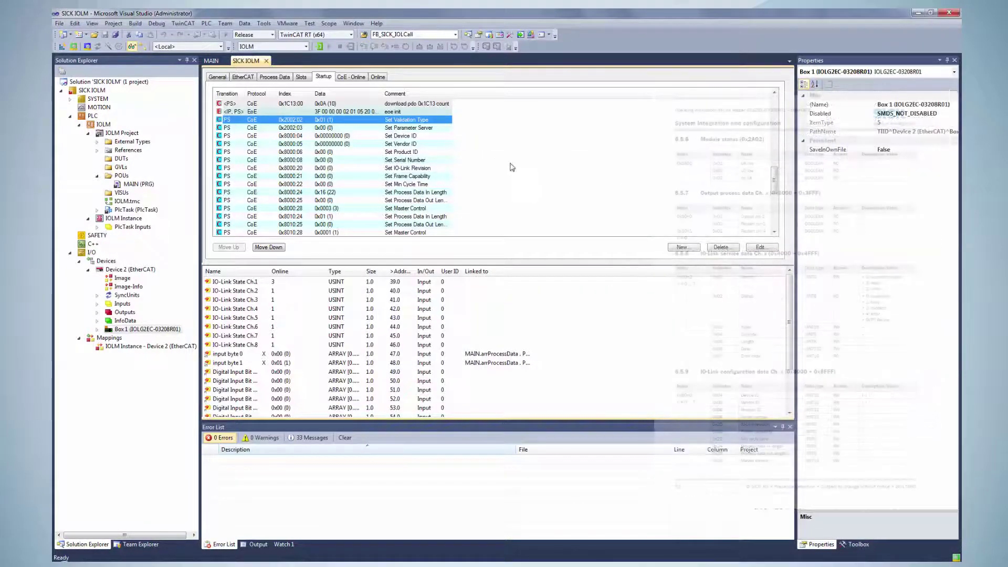
pyautogui.click(400, 137)
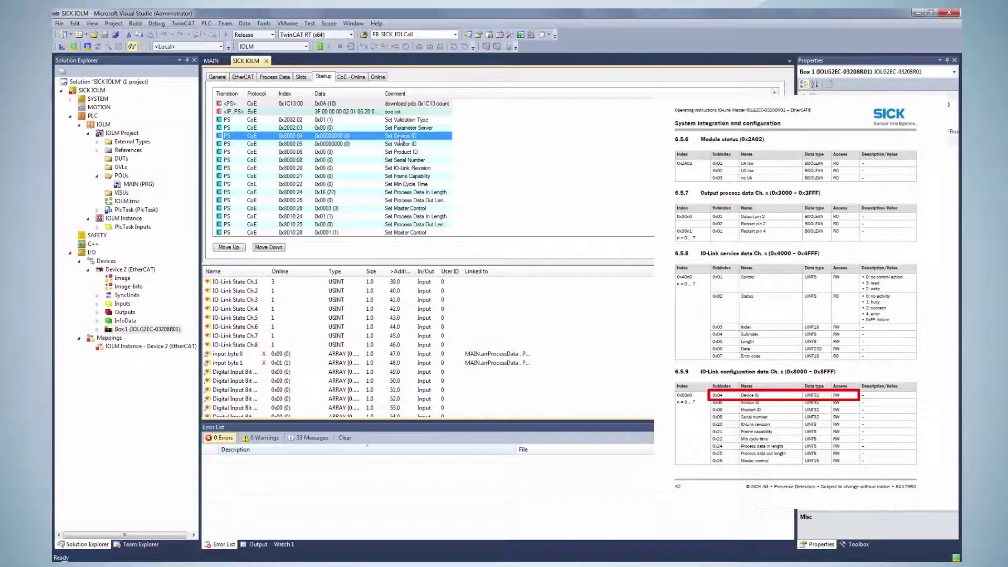
pyautogui.doubleClick(400, 136)
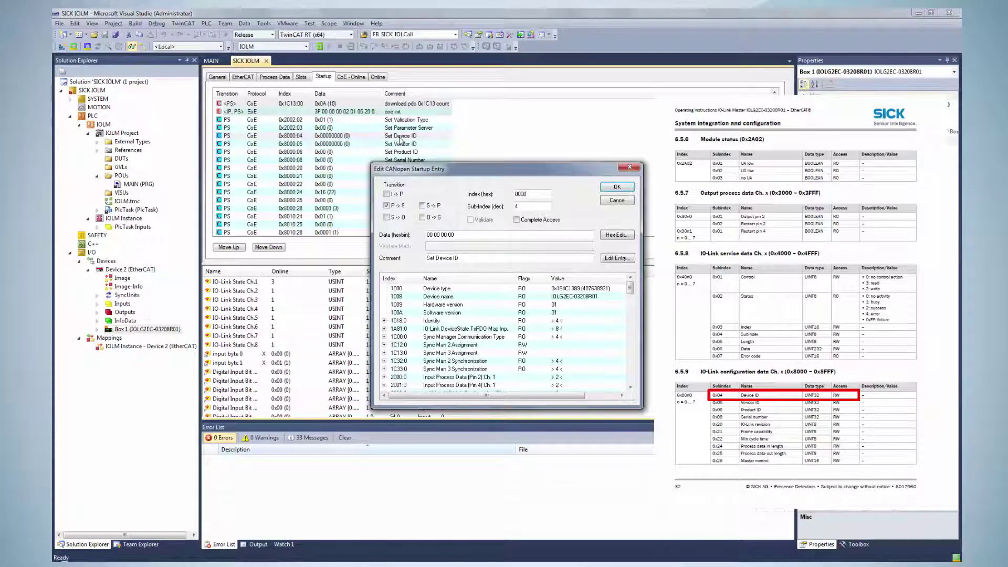
pyautogui.press('Escape')
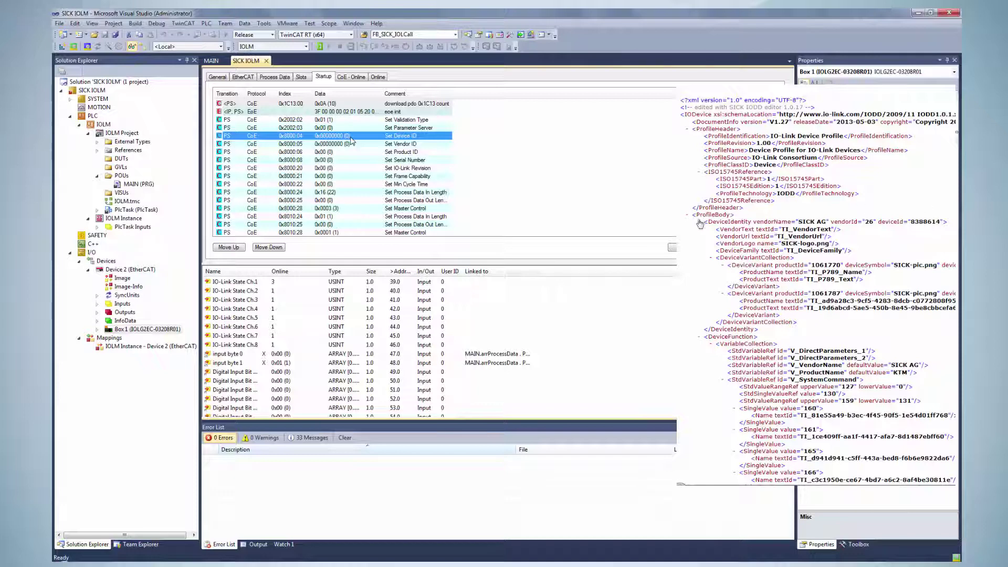
# - Look up the deviceId in the sensor's IODD file and set Box 1's Set Device ID startup entry to 8388614
pyautogui.moveTo(702, 221); pyautogui.dragTo(942, 226)
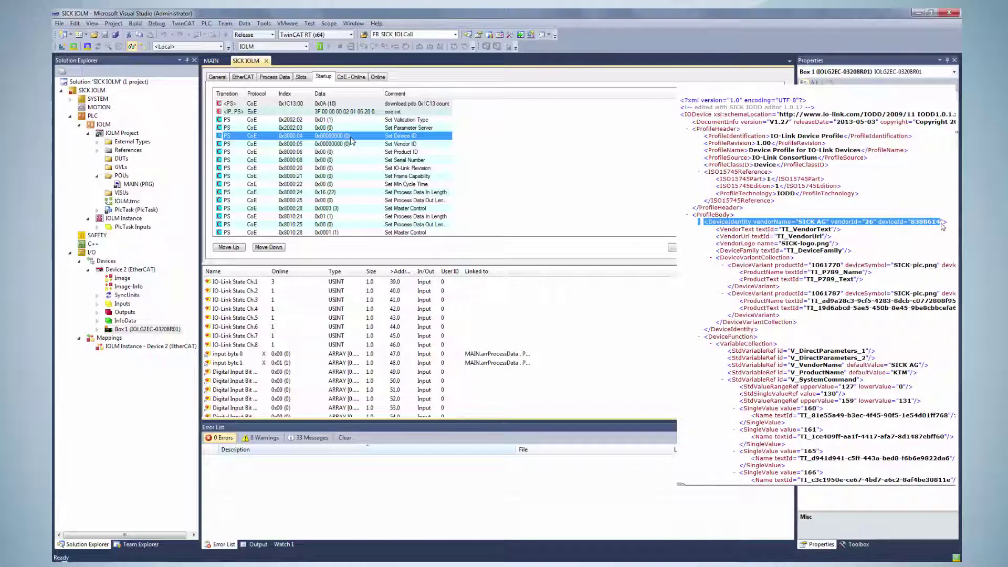
pyautogui.doubleClick(398, 137)
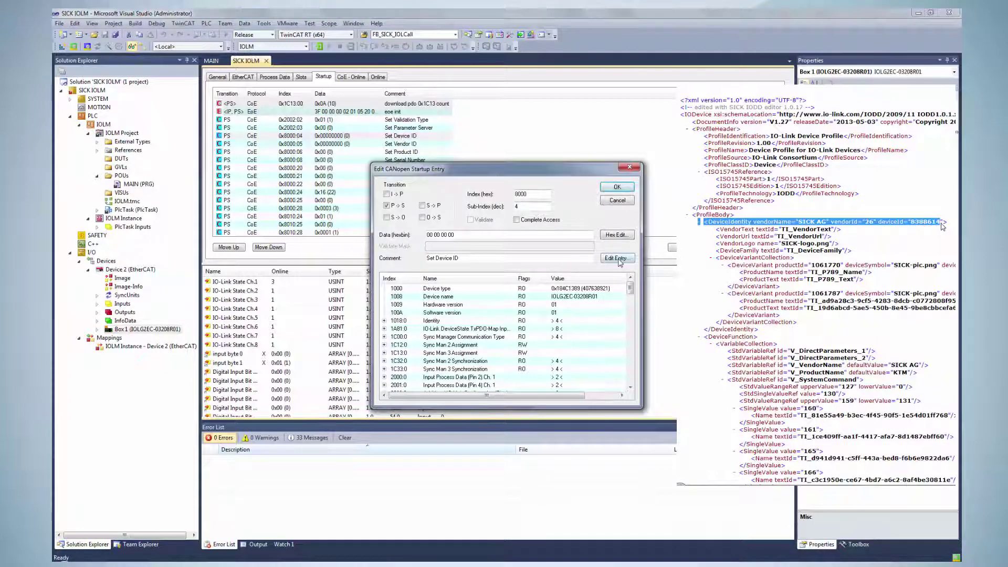
pyautogui.click(617, 258)
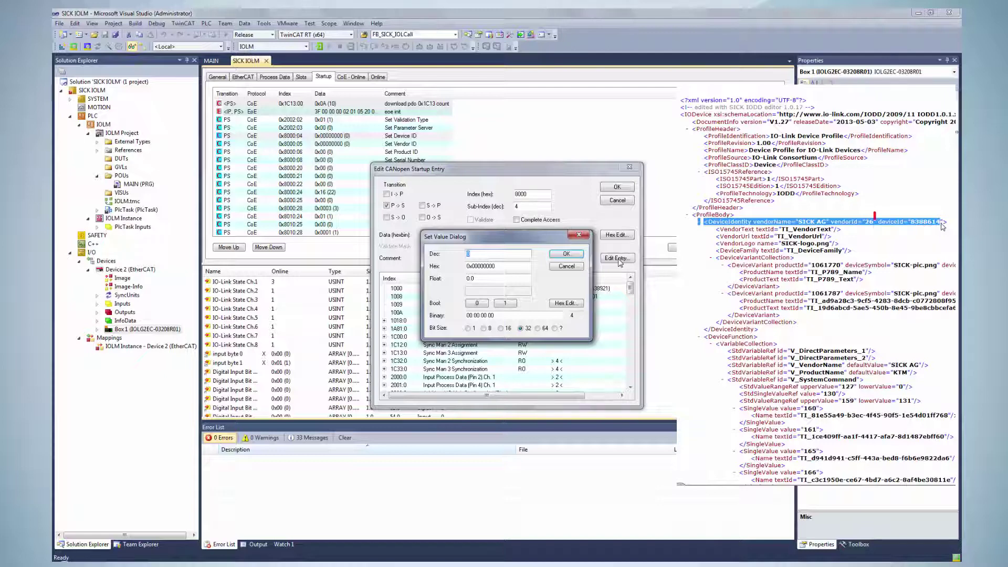
pyautogui.write('838')
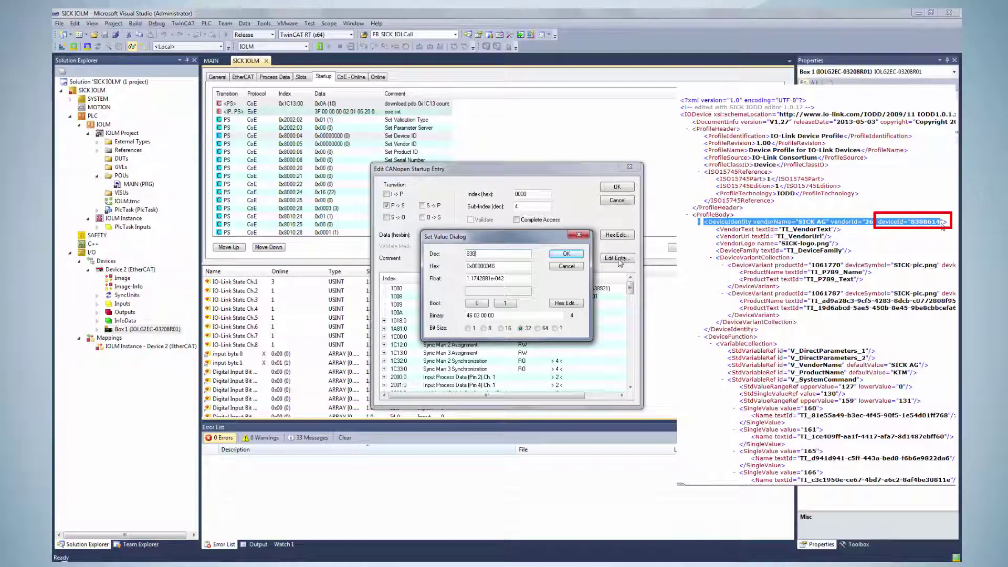
pyautogui.write('8614')
pyautogui.click(568, 256)
pyautogui.click(618, 188)
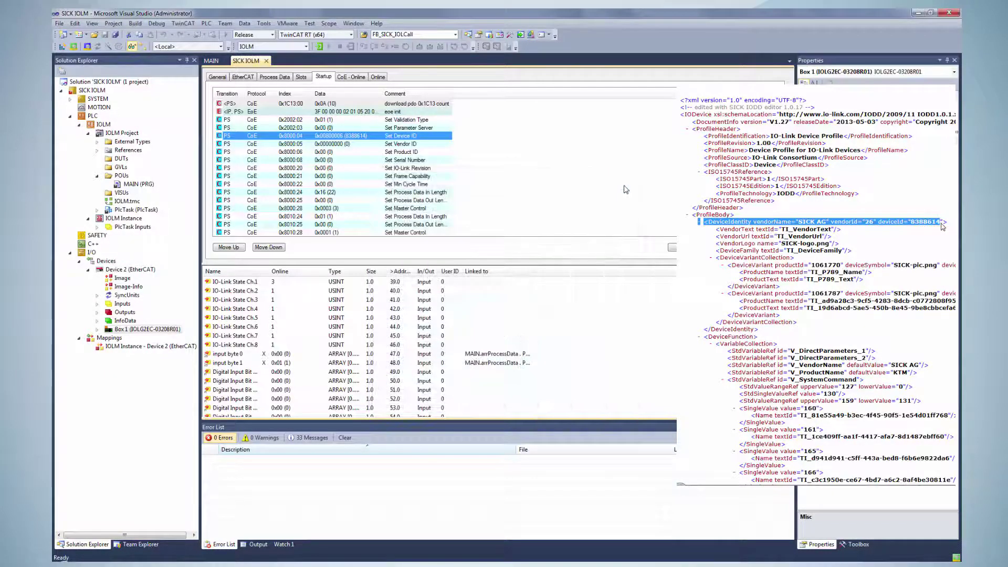
# - Set Box 1's Set Vendor ID startup entry (index 8000, sub-index 5) to decimal 26, matching the IODD file
pyautogui.doubleClick(422, 144)
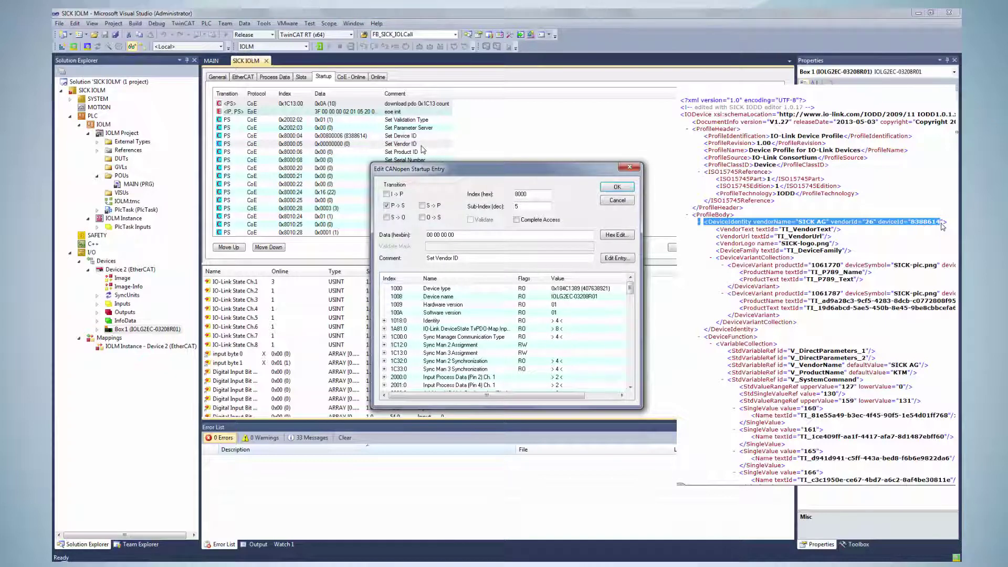
pyautogui.click(616, 257)
pyautogui.write('2')
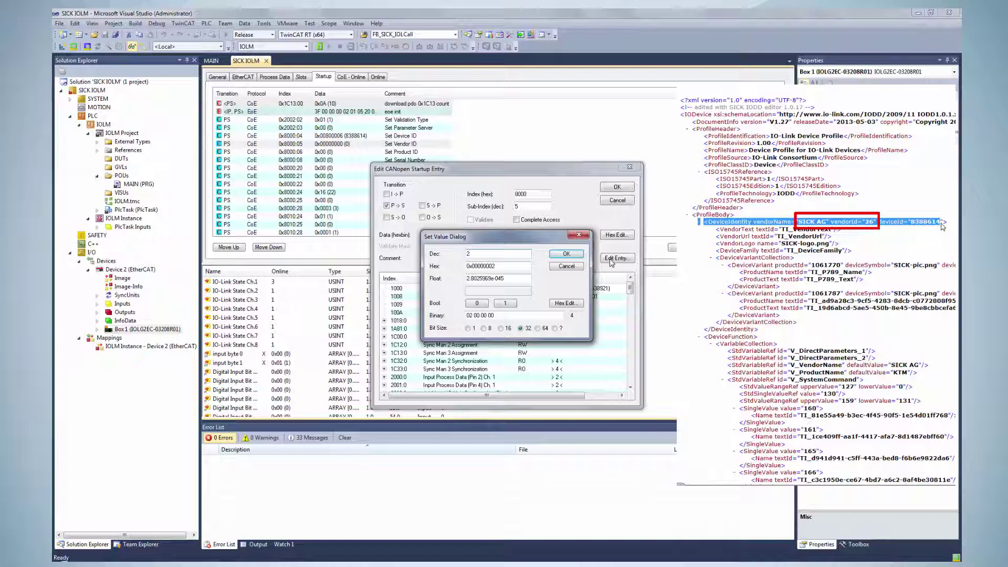
pyautogui.write('6')
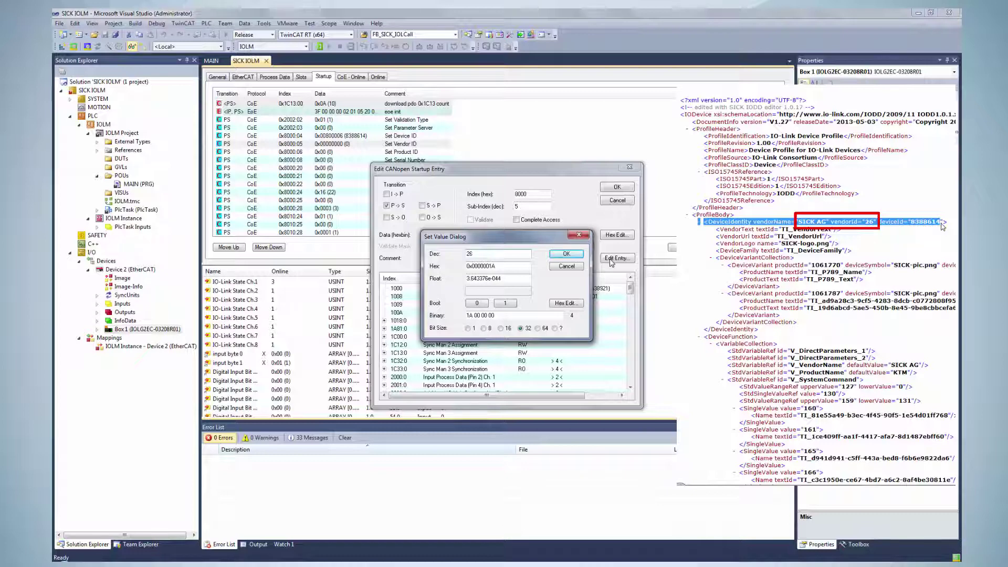
pyautogui.click(575, 256)
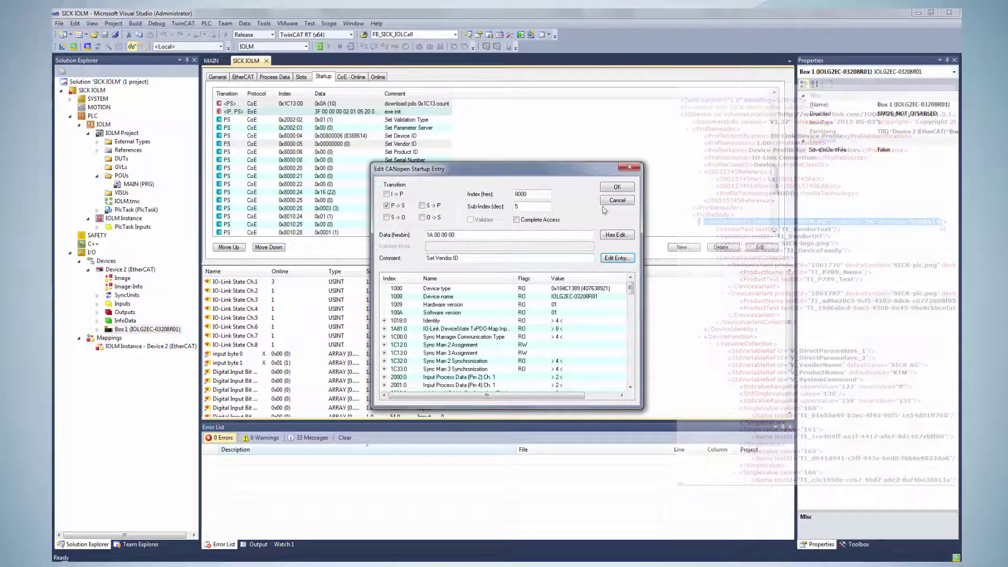
pyautogui.click(613, 188)
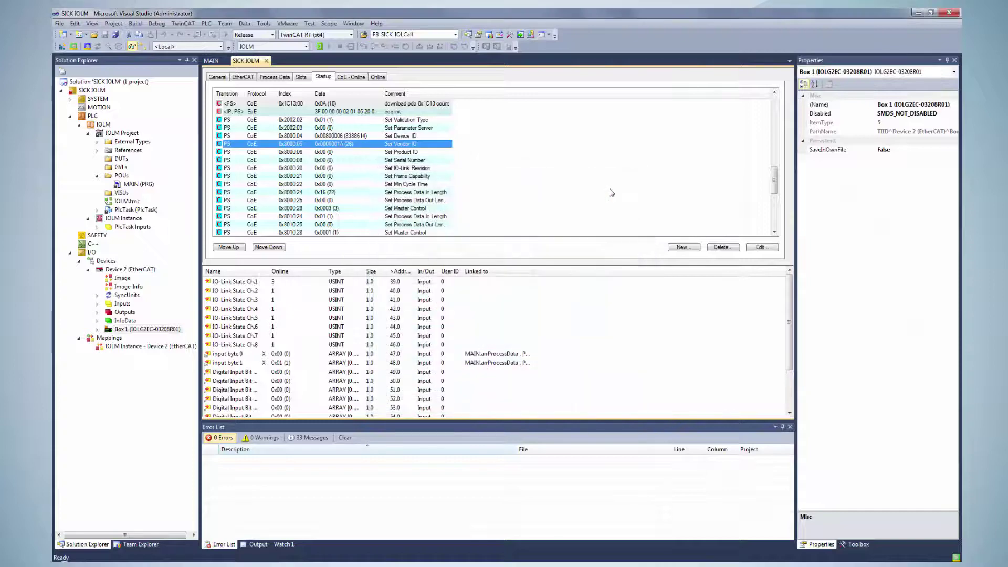
# - Activate the TwinCAT configuration with the new validation entries, overwriting the old one, and restart the system in Run Mode
pyautogui.click(185, 27)
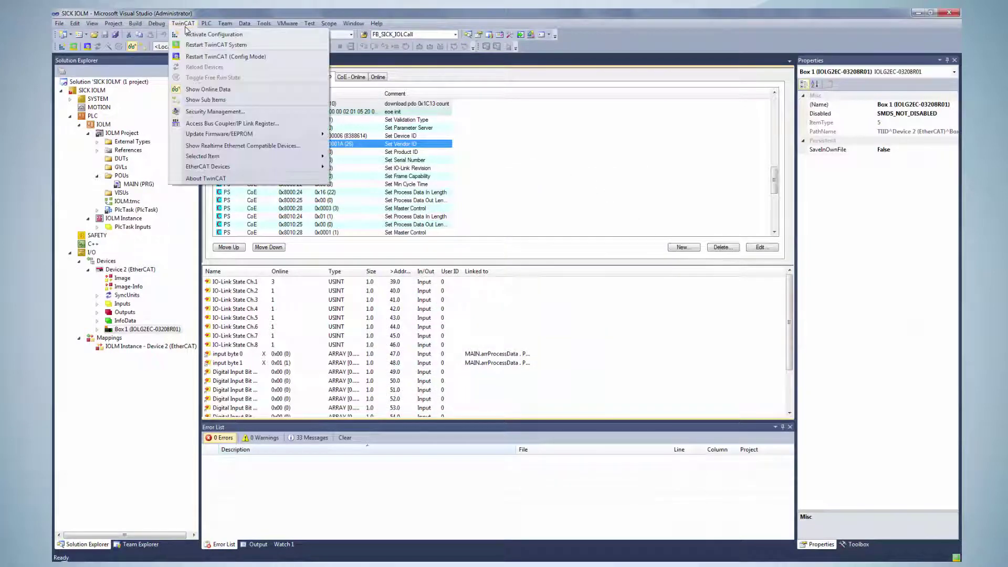
pyautogui.click(191, 34)
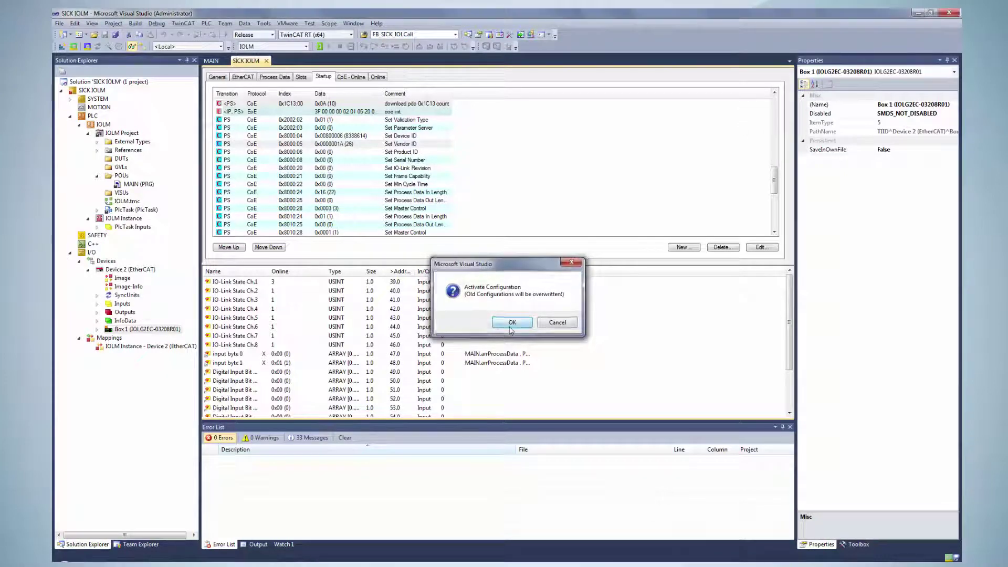
pyautogui.click(510, 323)
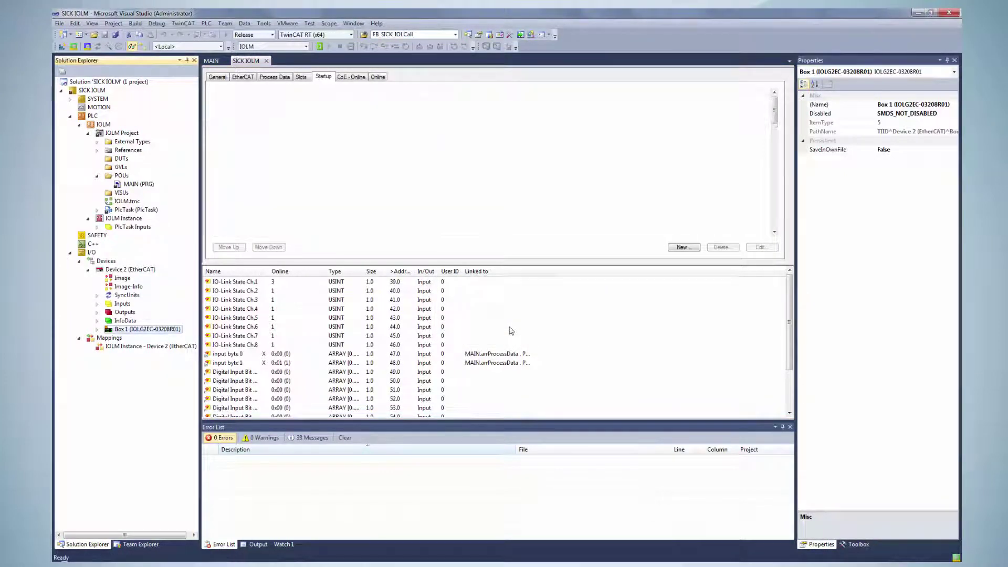
pyautogui.click(509, 323)
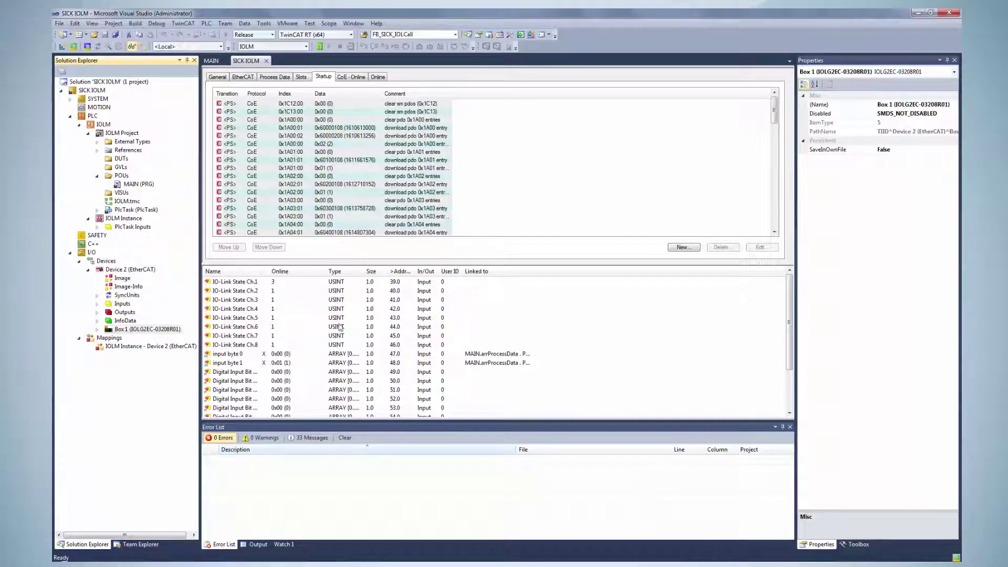
# - Monitor the online value of Box 1's IO-Link State Ch. 1 input and compare it with the state and error code descriptions
pyautogui.click(99, 330)
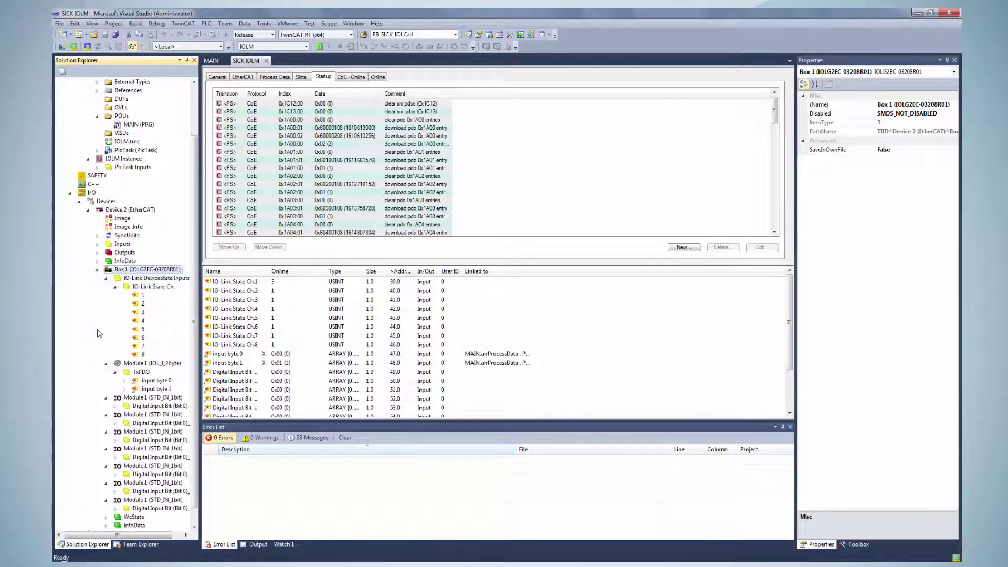
pyautogui.click(142, 297)
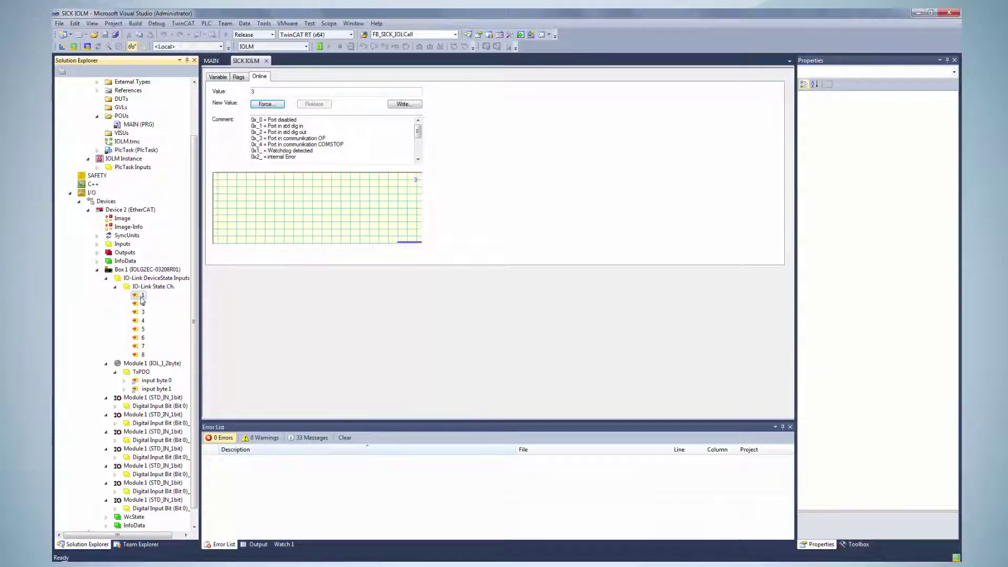
pyautogui.click(265, 79)
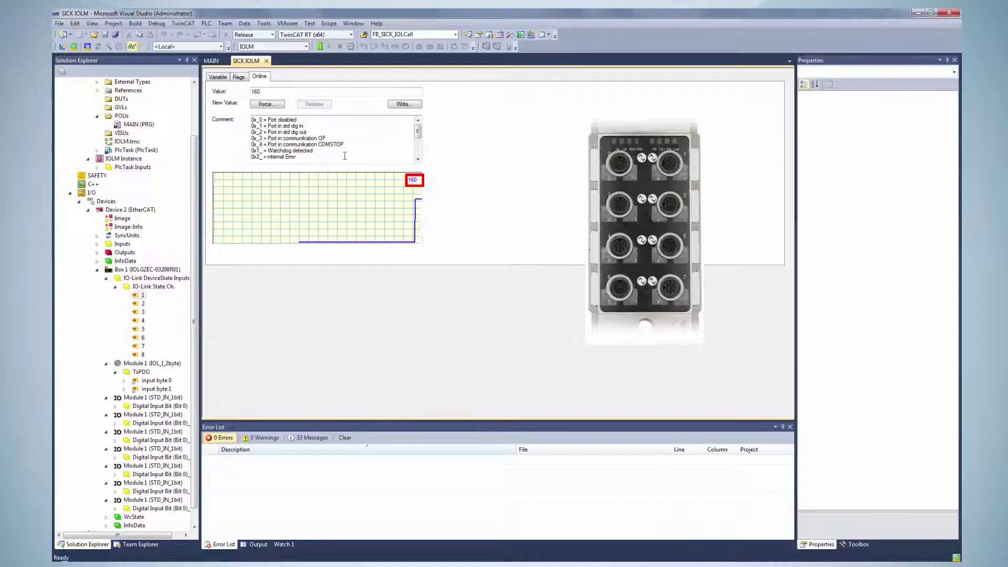
pyautogui.scroll(-3, 421, 155)
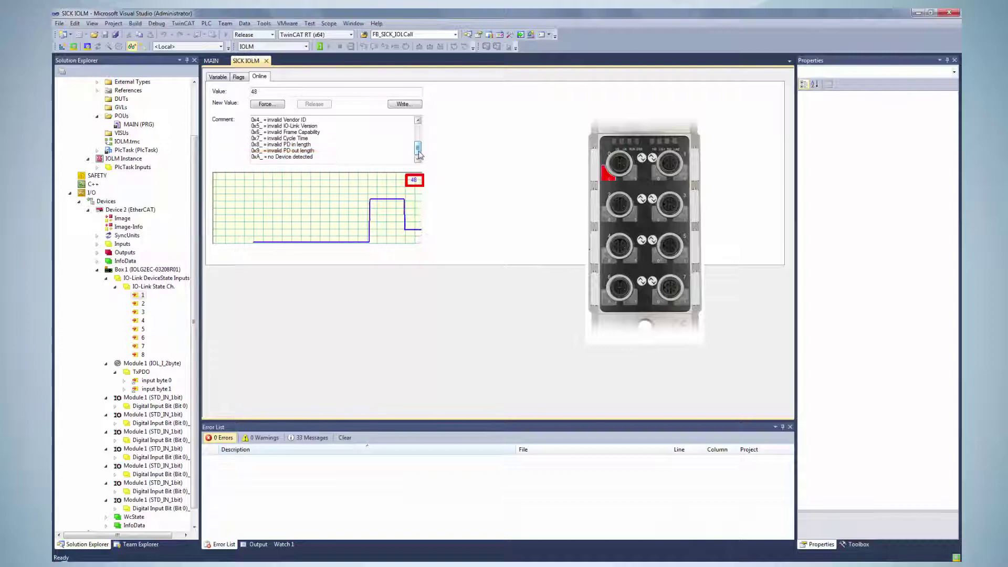
pyautogui.scroll(3, 421, 152)
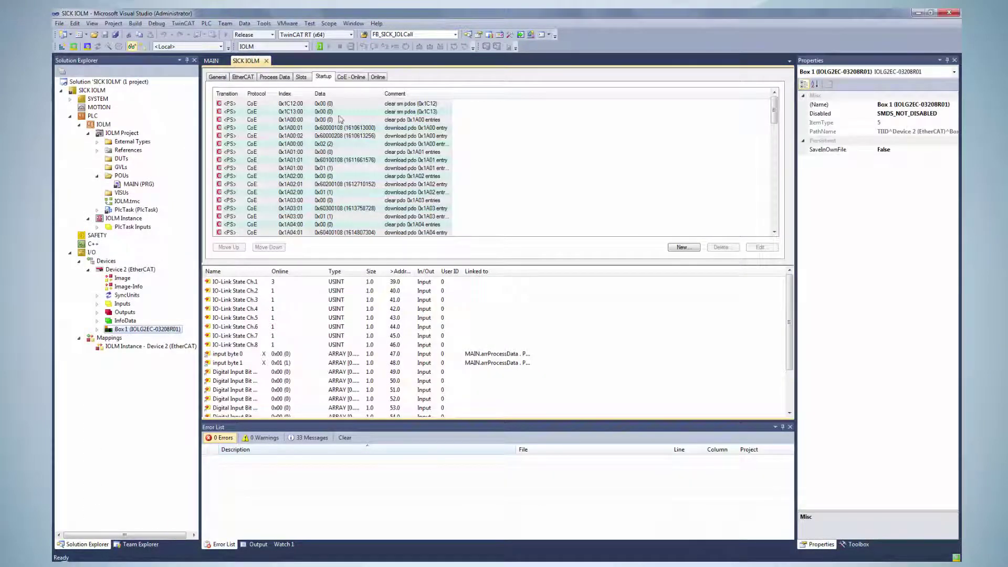
# - Set the Index of IO-Link Service Data Ch. 1 (4000:03) to 16 in Box 1's online CoE object list
pyautogui.click(351, 79)
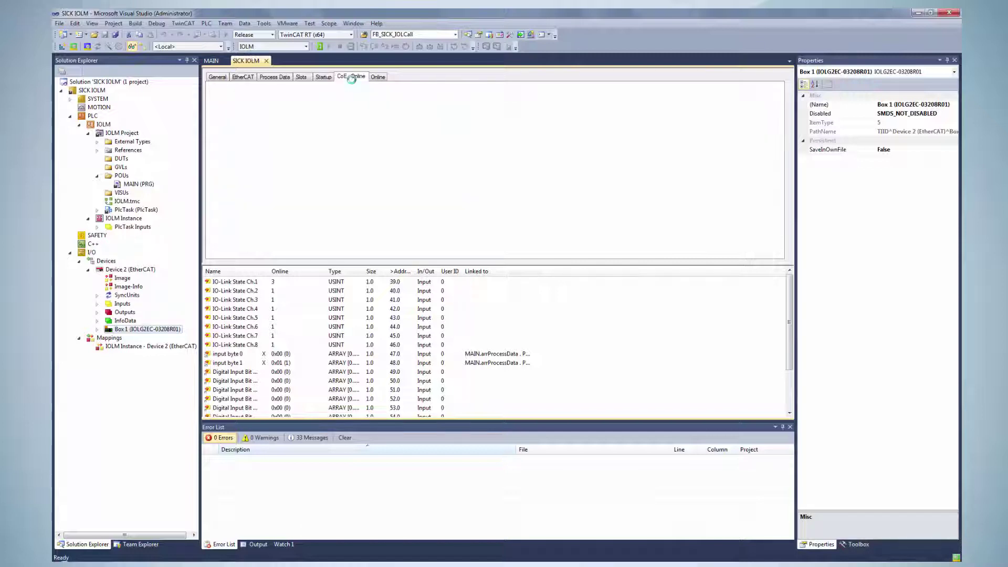
pyautogui.moveTo(774, 142); pyautogui.dragTo(775, 208)
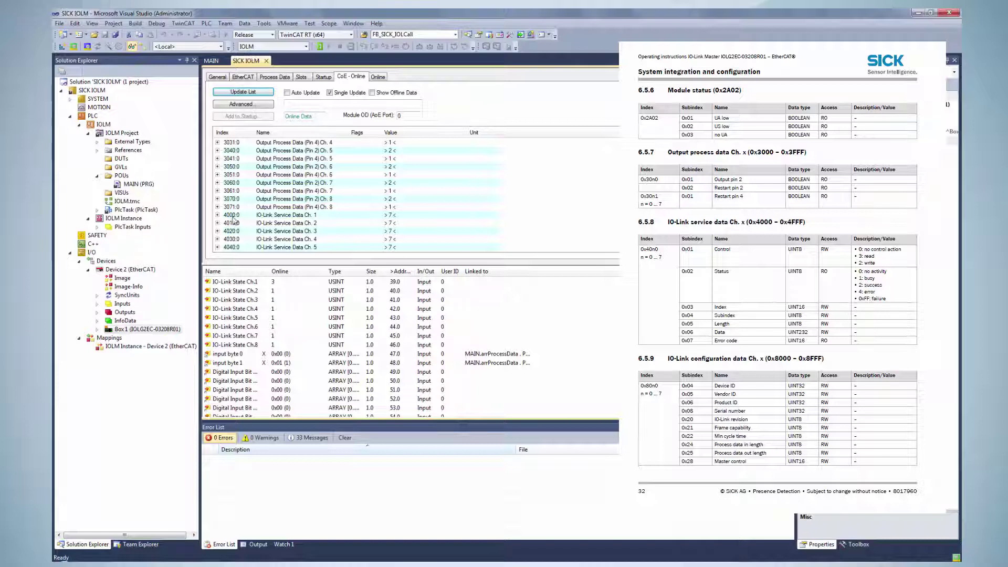
pyautogui.click(217, 215)
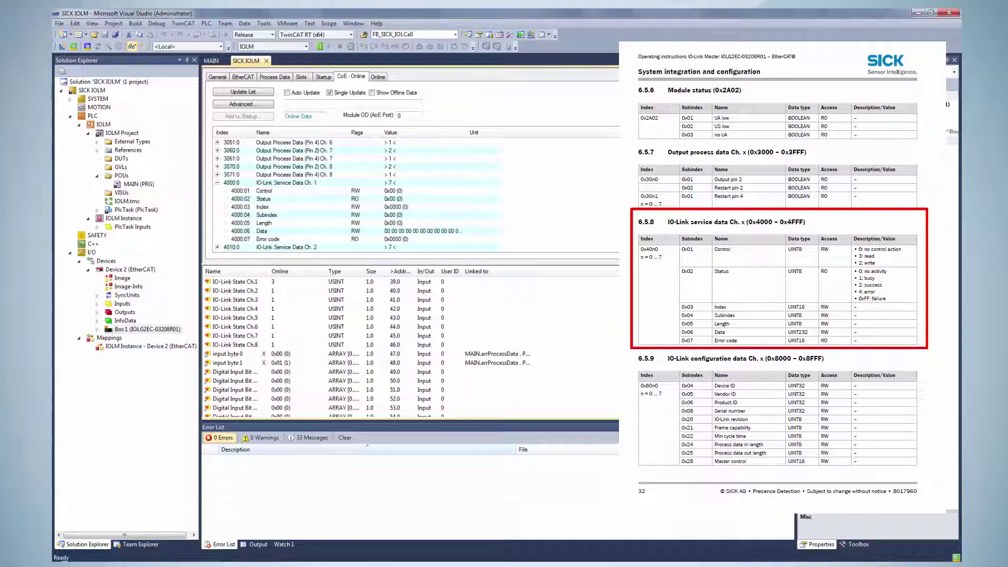
pyautogui.click(424, 208)
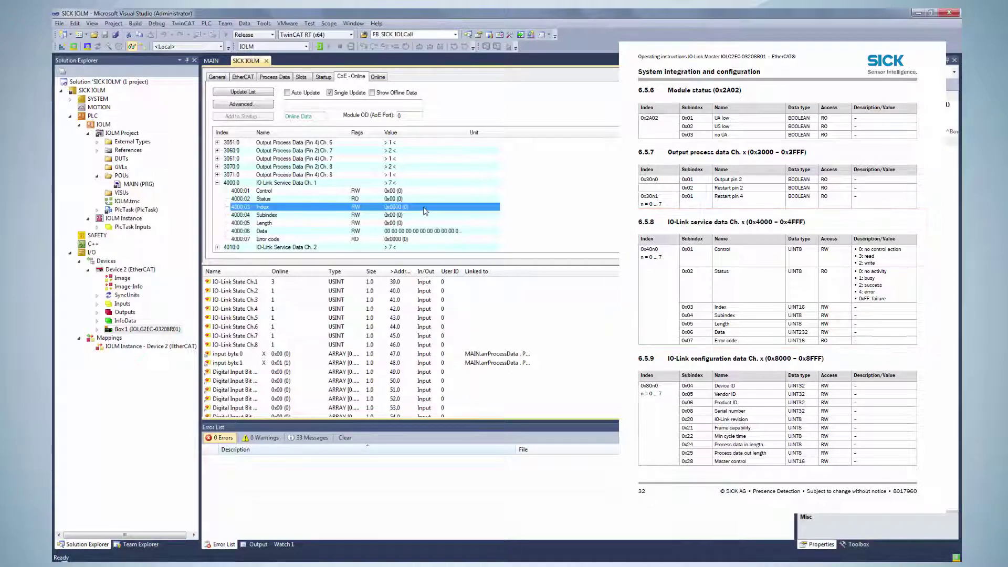
pyautogui.doubleClick(424, 208)
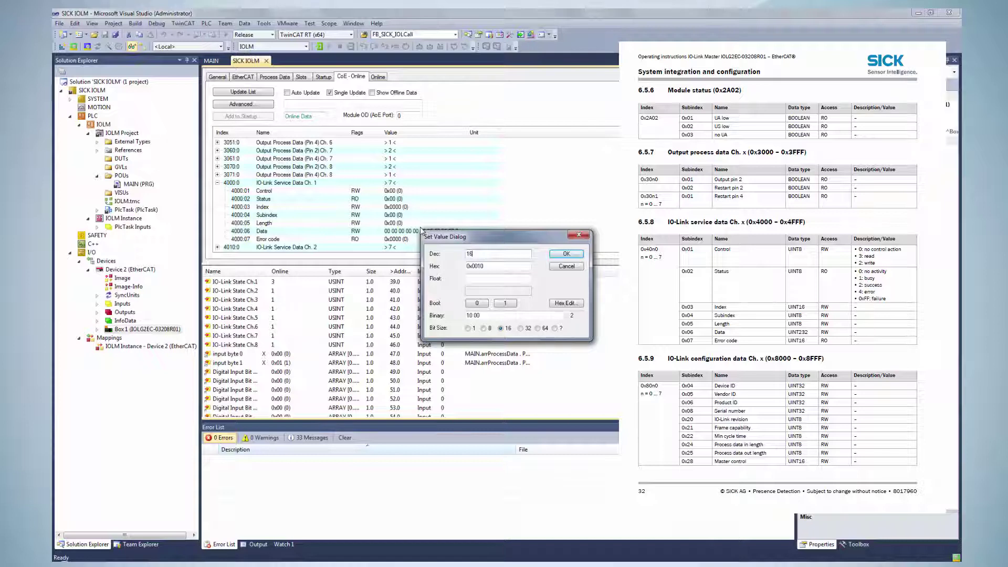
pyautogui.press('Return')
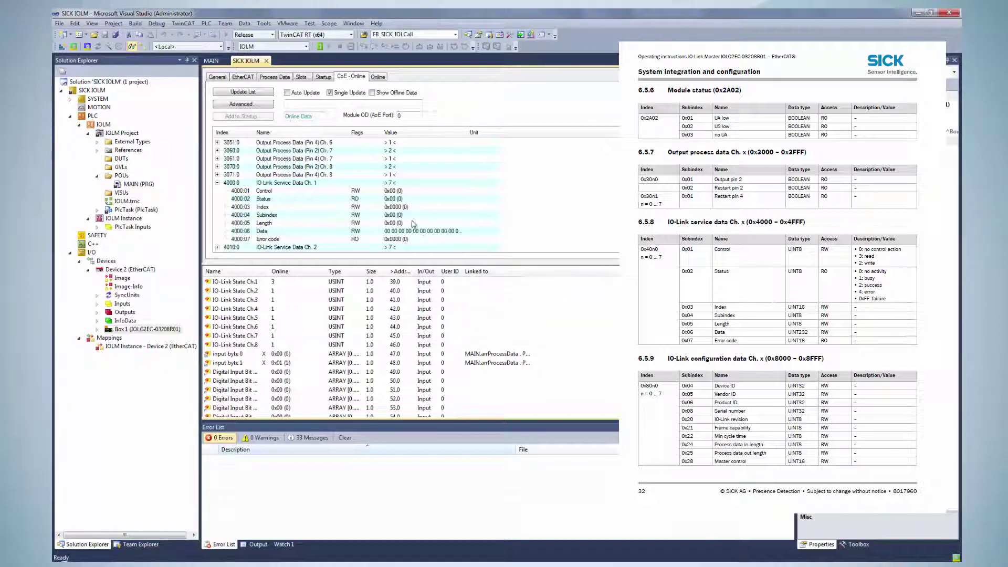
# - Set the Control object (4000:01) of IO-Link Service Data Ch. 1 to 3 to trigger a parameter read
pyautogui.click(392, 191)
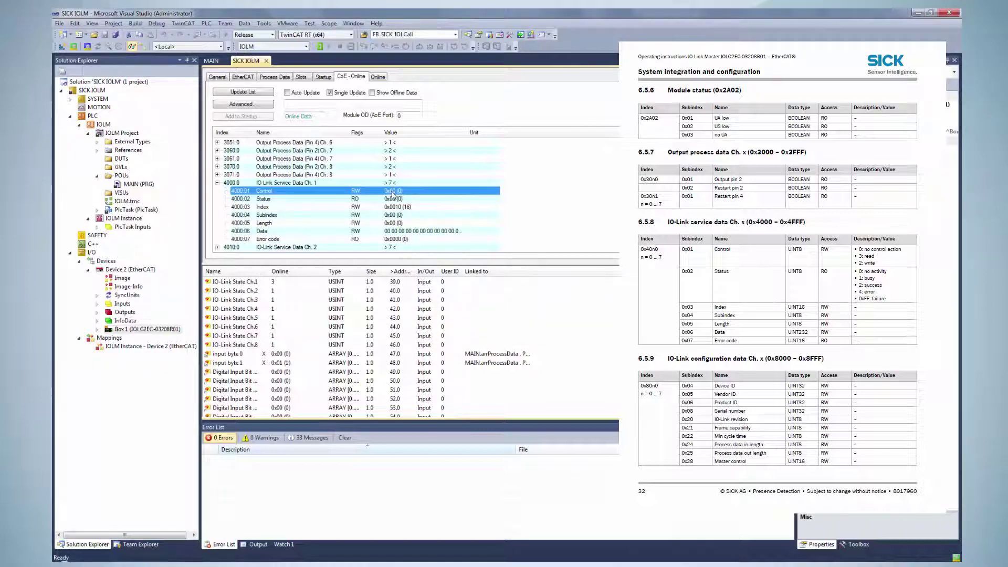
pyautogui.doubleClick(392, 192)
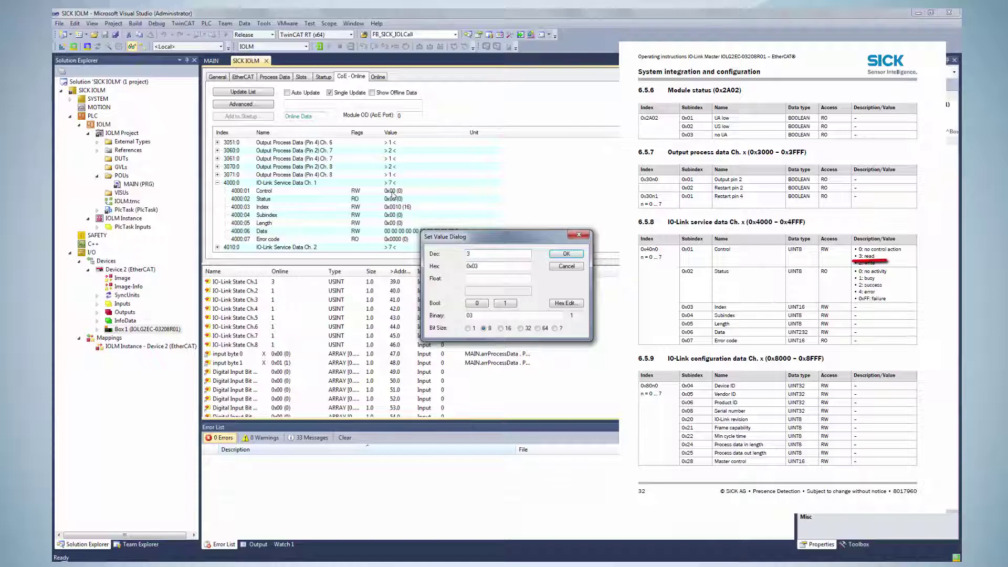
pyautogui.click(557, 254)
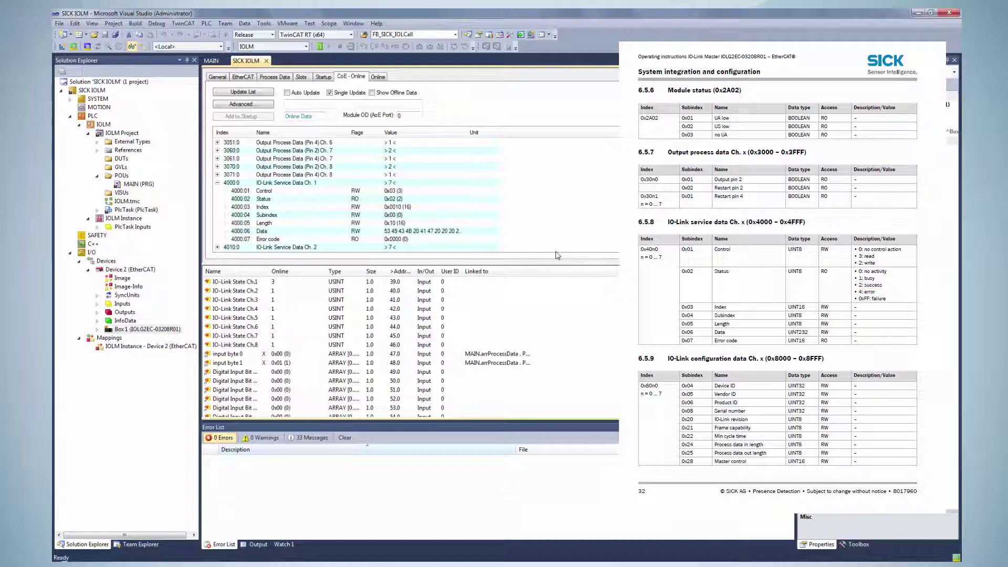
# - Inspect the Data object (4000:06) of IO-Link Service Data Ch. 1 as text in the Hex Editor
pyautogui.doubleClick(422, 231)
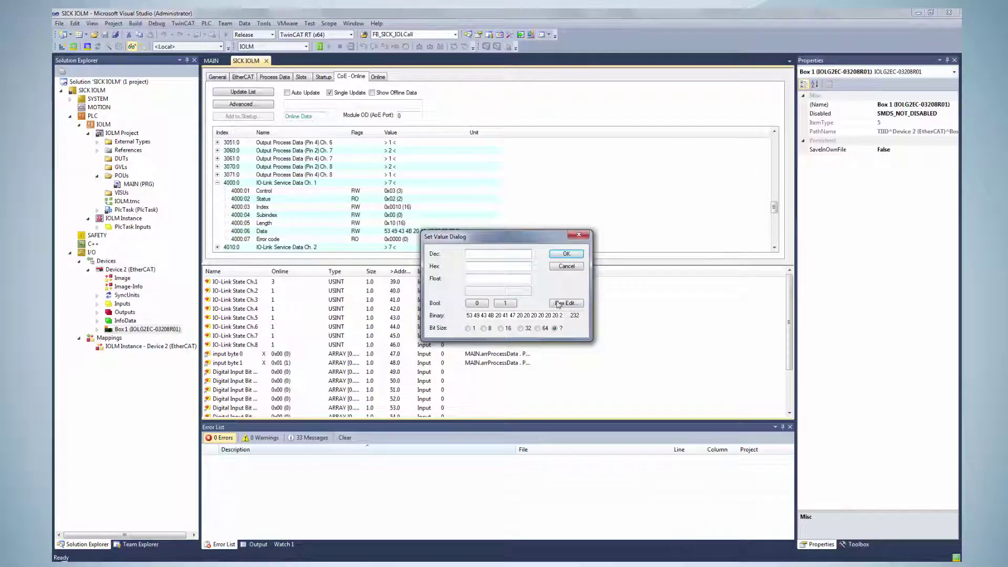
pyautogui.click(560, 303)
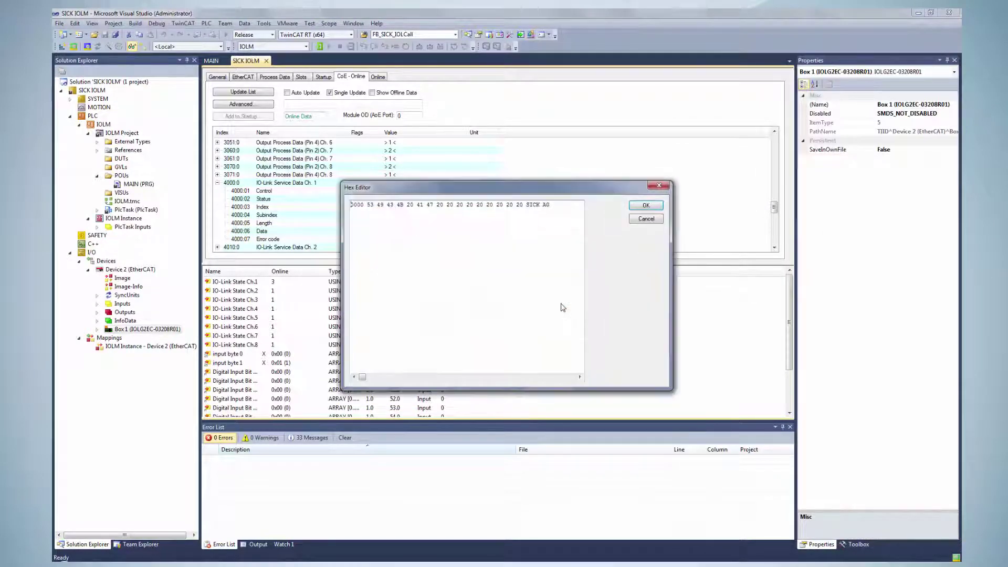
pyautogui.moveTo(523, 210); pyautogui.dragTo(560, 210)
pyautogui.click(645, 205)
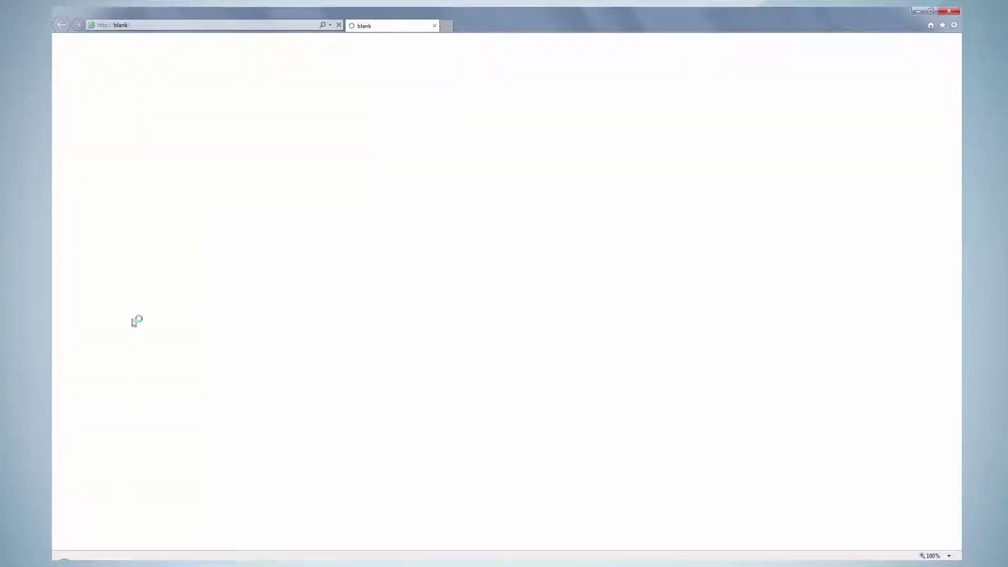
# - Open the IO-Link master's web server at 192.168.10.50 in the web browser and view the Diagnostic Process page
pyautogui.click(146, 27)
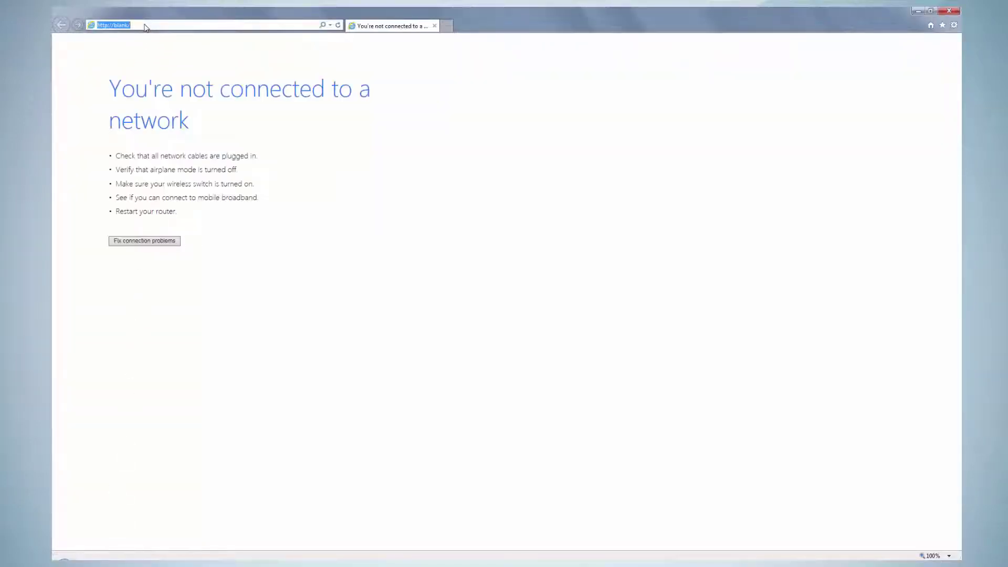
pyautogui.write('192.168')
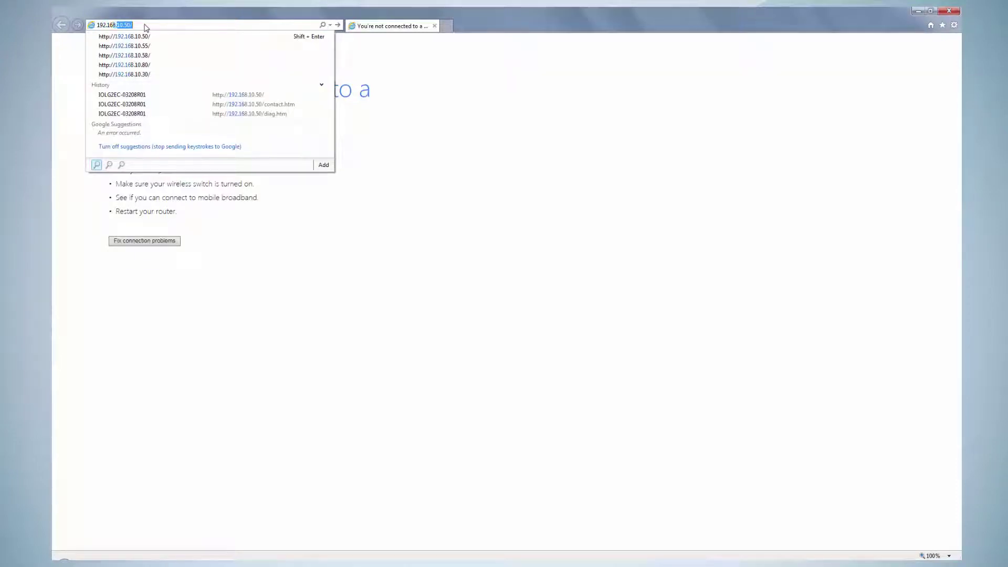
pyautogui.write('.10.50')
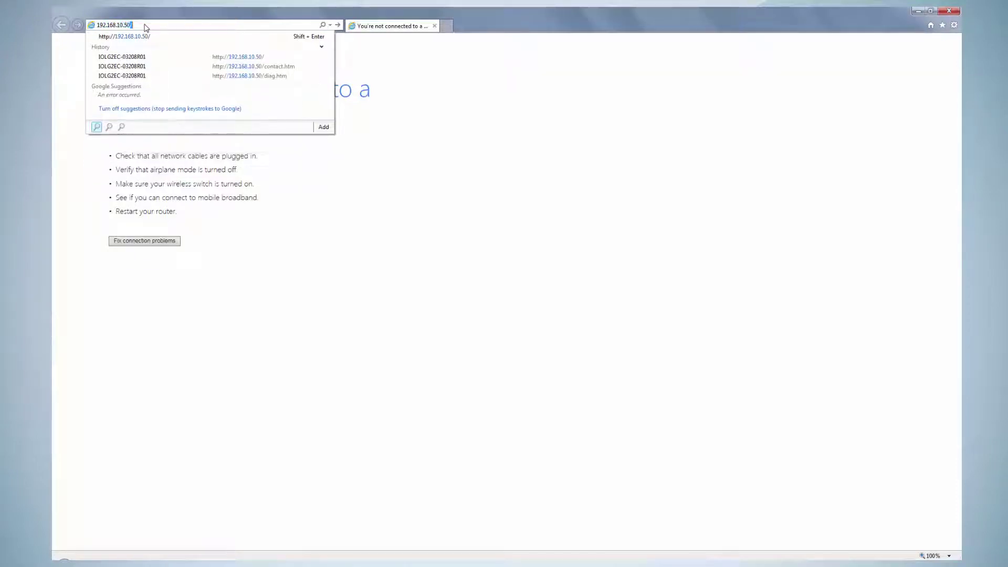
pyautogui.press('Return')
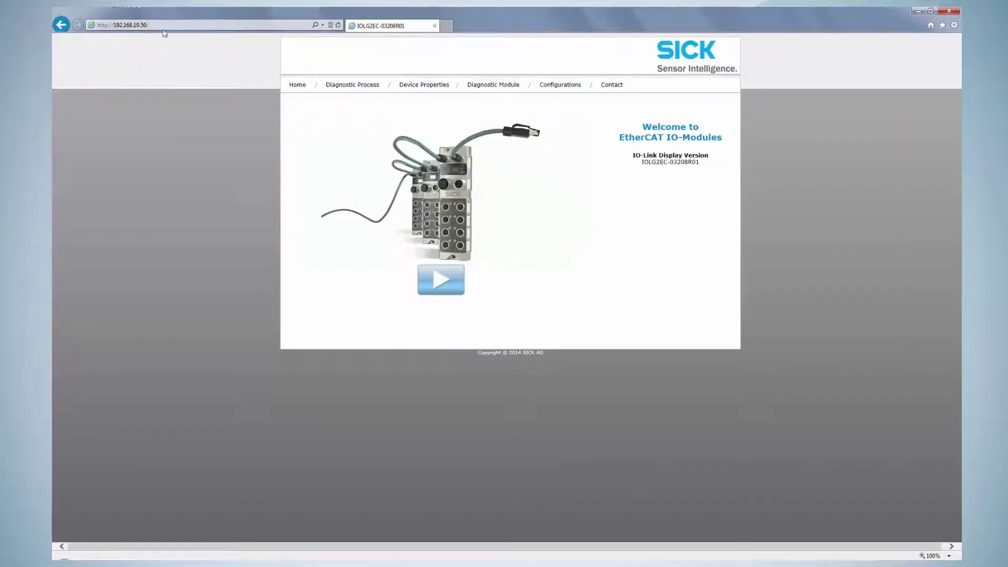
pyautogui.click(349, 87)
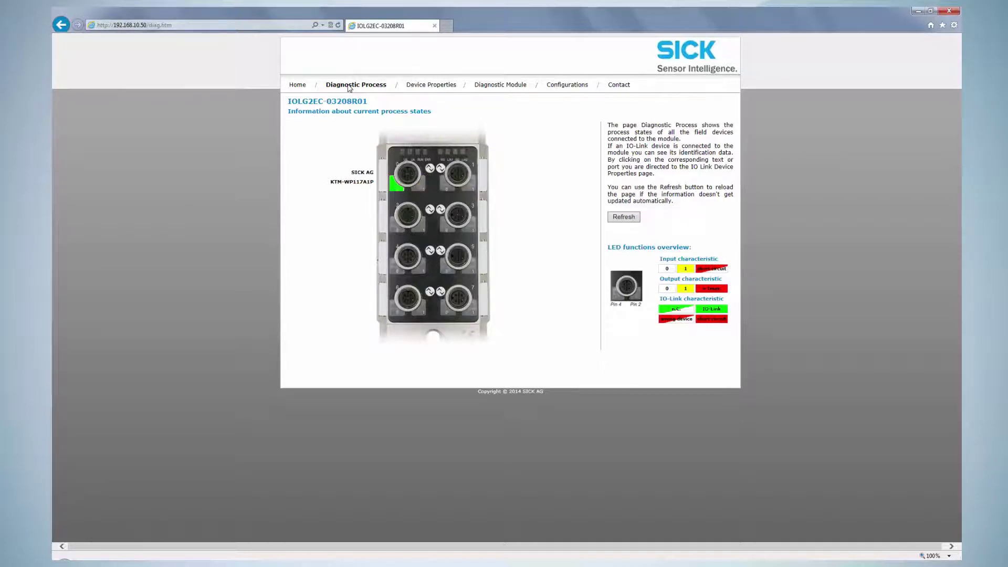
# - Read parameter index 16, subindex 0 of the IO-Link device on Port 0 from the Device Properties page
pyautogui.click(428, 88)
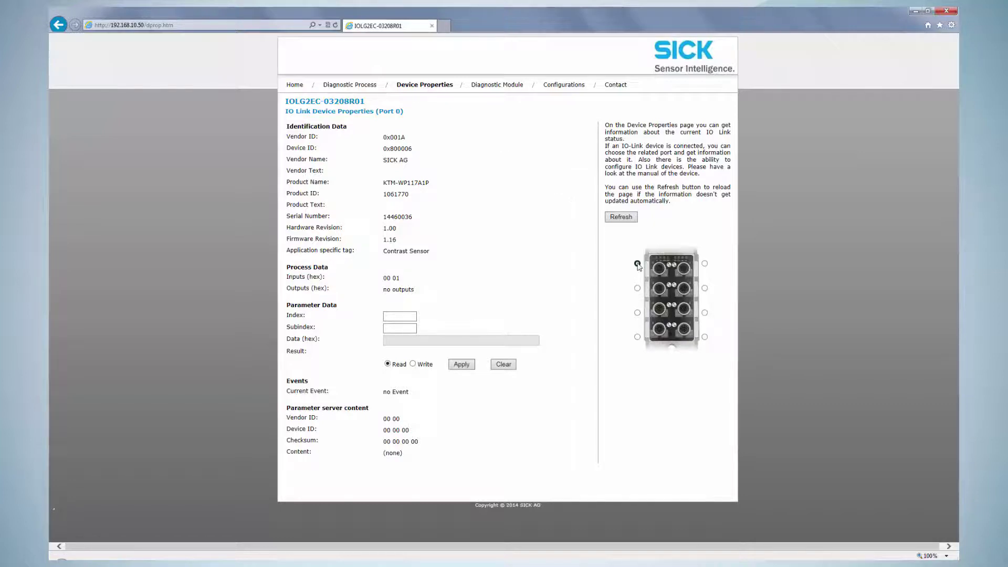
pyautogui.click(403, 316)
pyautogui.write('16')
pyautogui.click(401, 328)
pyautogui.write('0')
pyautogui.click(456, 367)
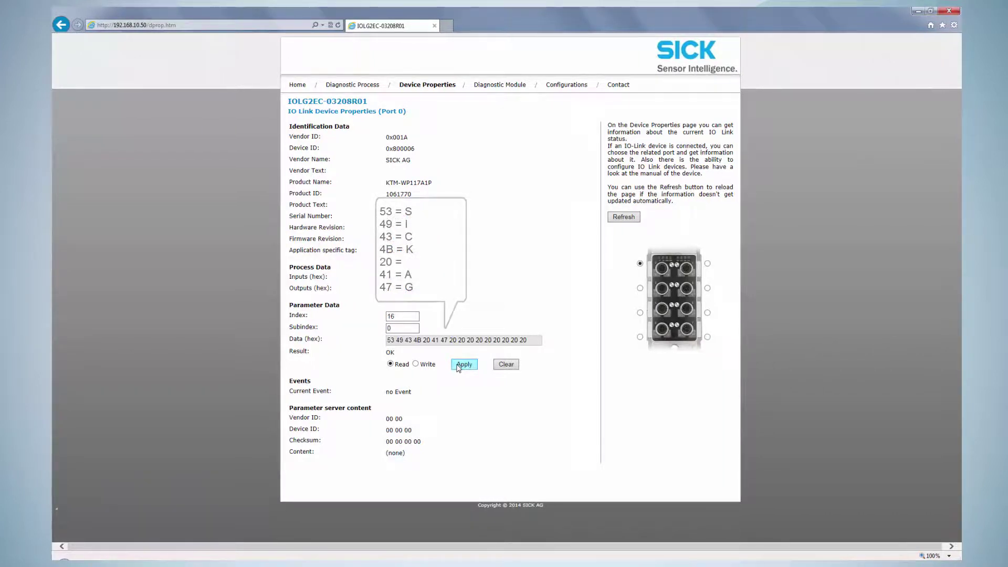
# - Review the module status on the Diagnostic Module page and view the Contact page
pyautogui.click(503, 88)
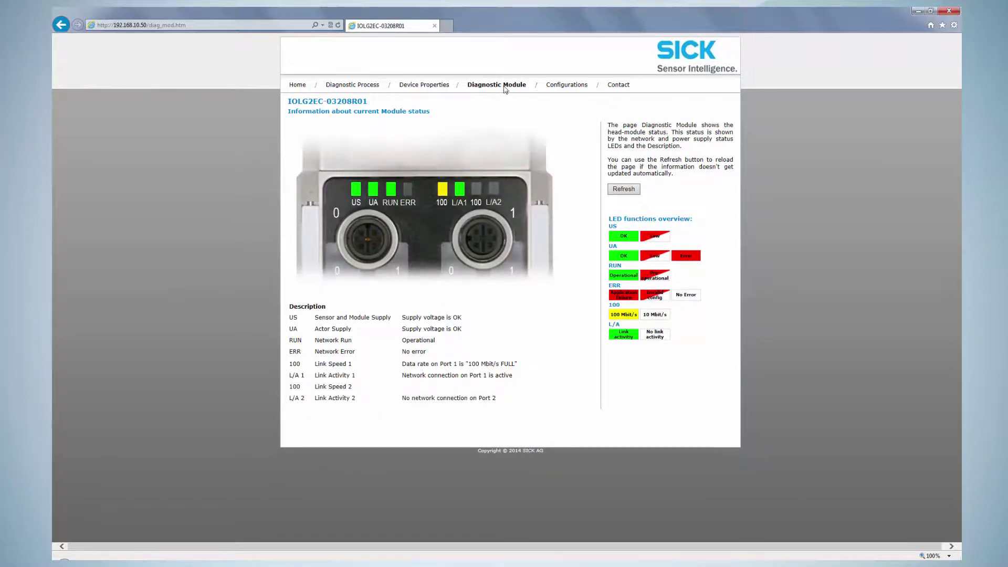
pyautogui.click(619, 86)
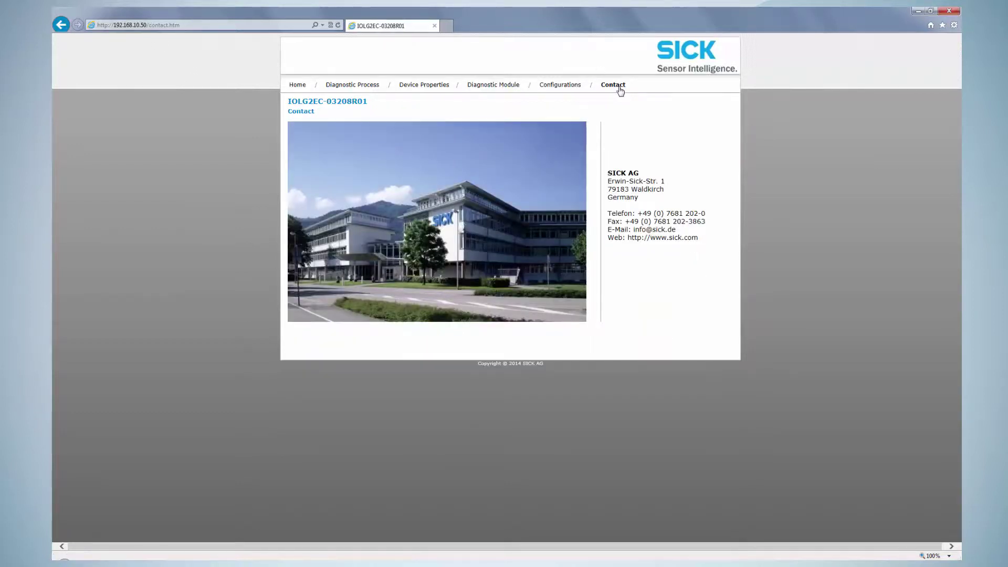